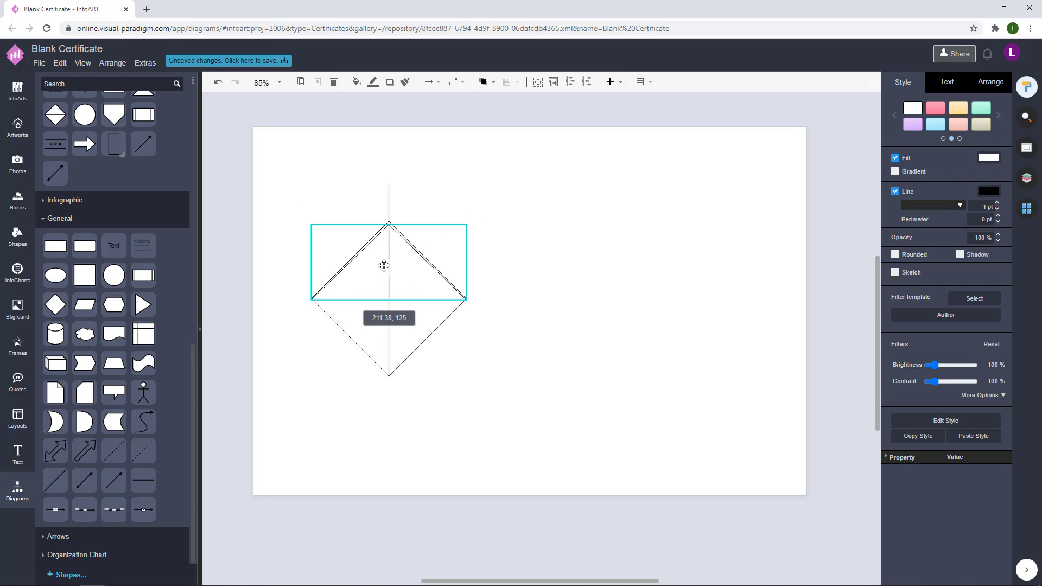
# Step: Flatten the outlined triangle and move it to the right of the diamond
pyautogui.moveTo(390, 220); pyautogui.dragTo(552, 251)
pyautogui.press('Escape')
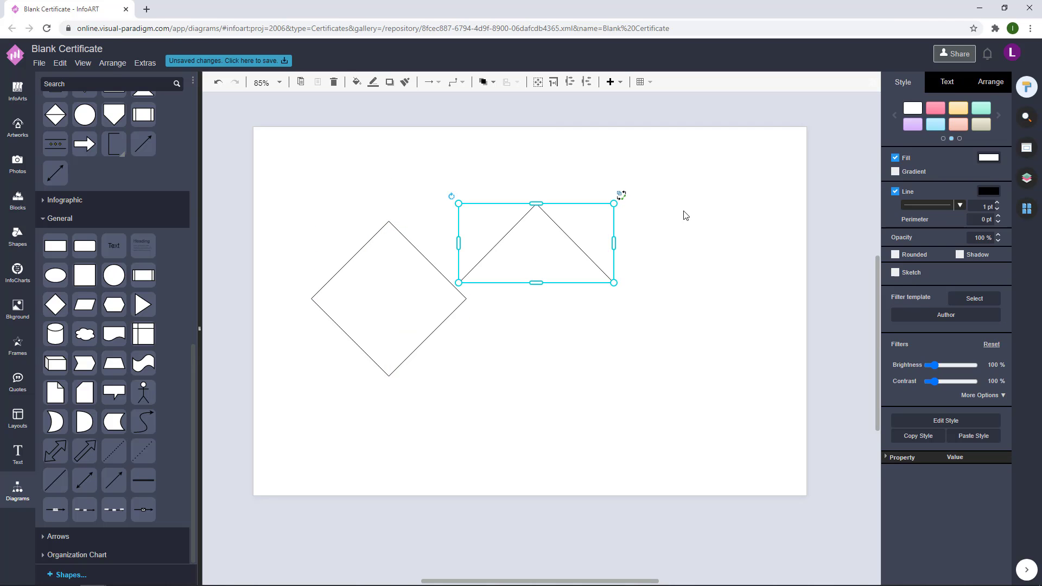
pyautogui.moveTo(465, 251); pyautogui.dragTo(633, 274)
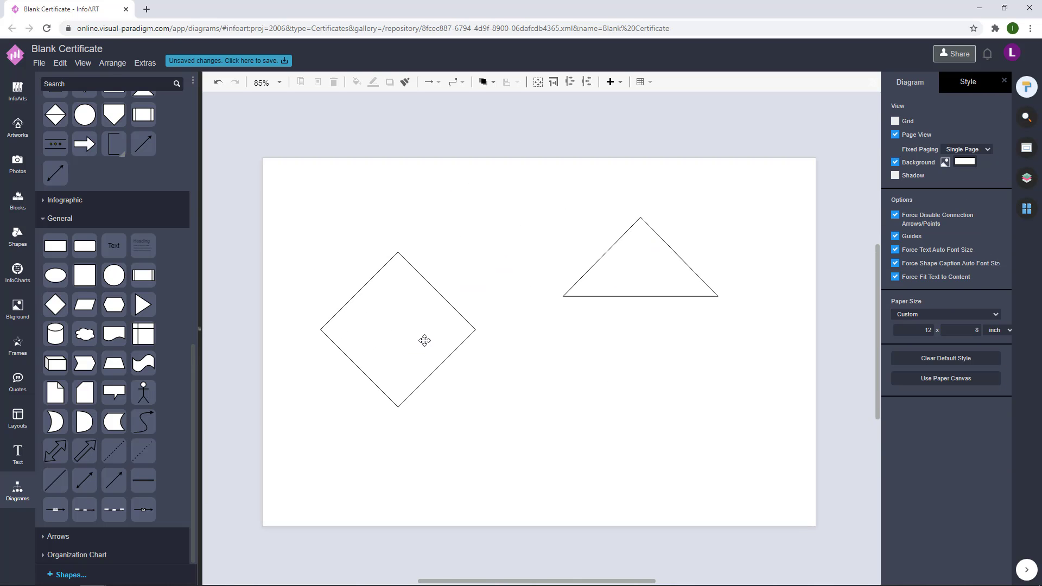
# Step: Remove the diamond's outline and fill it dark teal #1d4c57
pyautogui.click(424, 340)
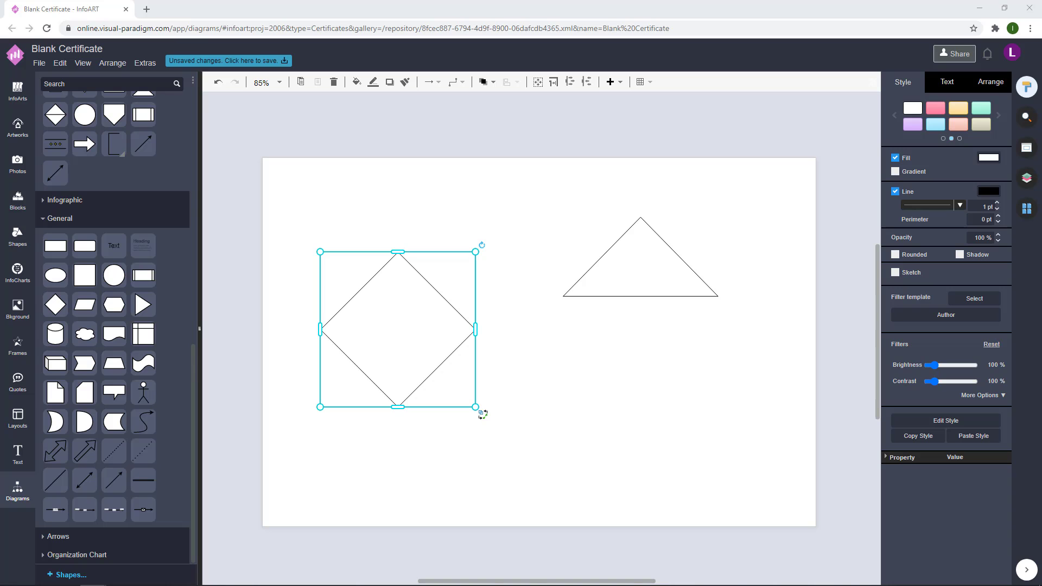
pyautogui.click(894, 191)
pyautogui.click(988, 158)
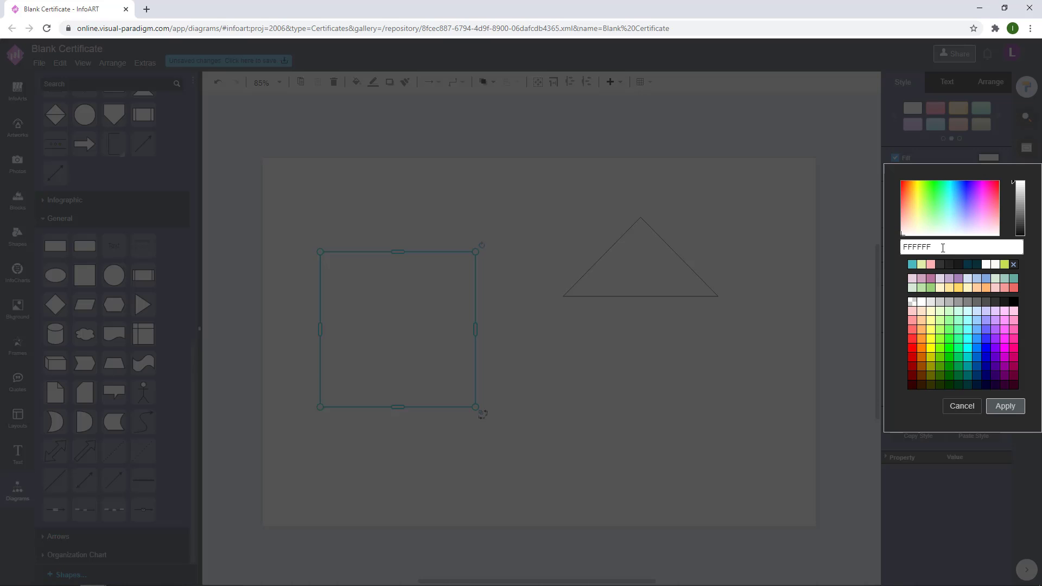
pyautogui.click(1004, 406)
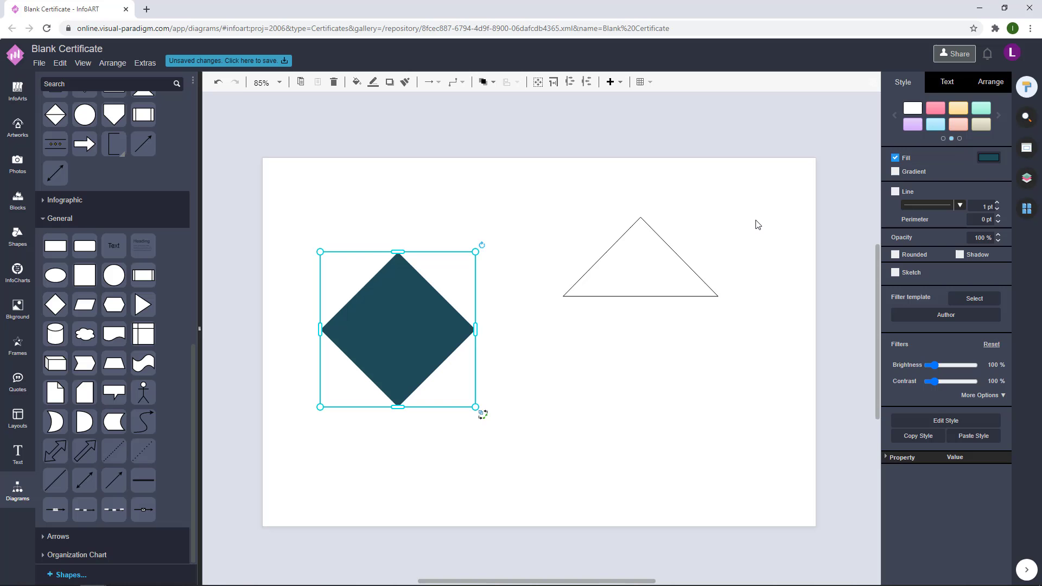
# Step: Remove the triangle's outline and fill it coral #de5b49
pyautogui.click(681, 266)
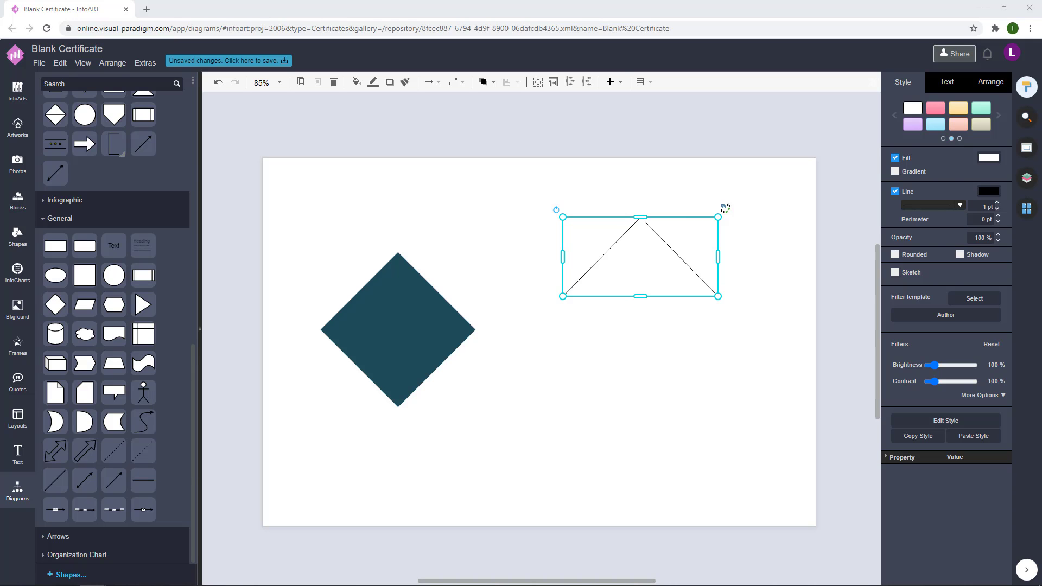
pyautogui.click(895, 192)
pyautogui.click(989, 157)
pyautogui.click(1004, 407)
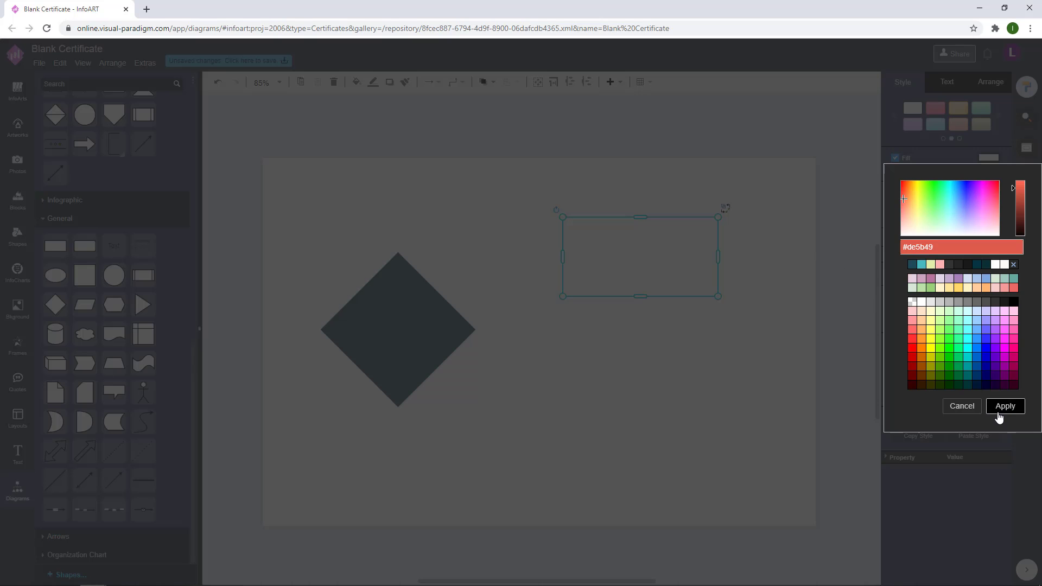
# Step: Set the page background colour to cream
pyautogui.click(678, 266)
pyautogui.click(758, 227)
pyautogui.click(964, 161)
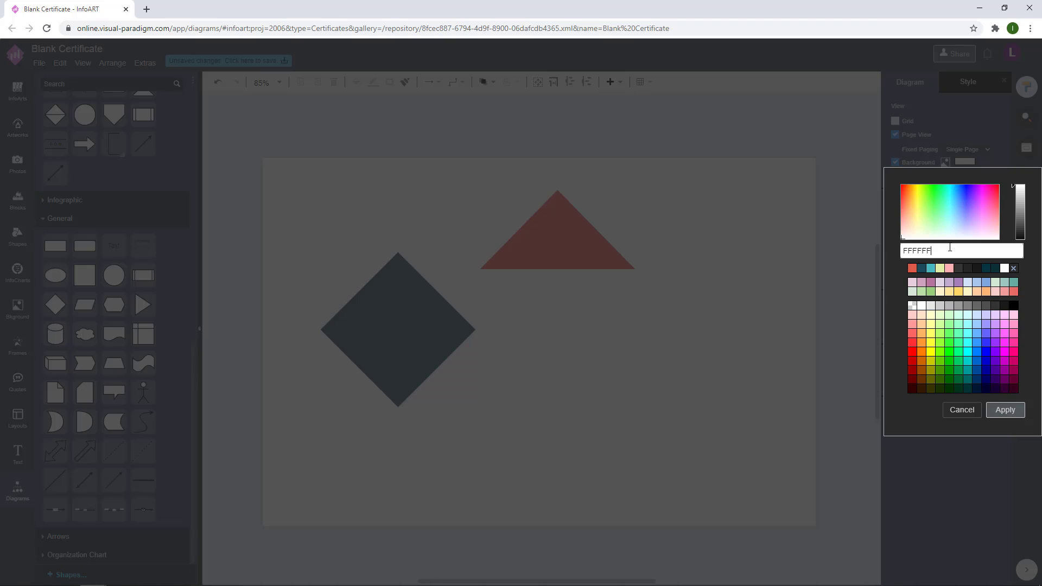
pyautogui.click(1003, 408)
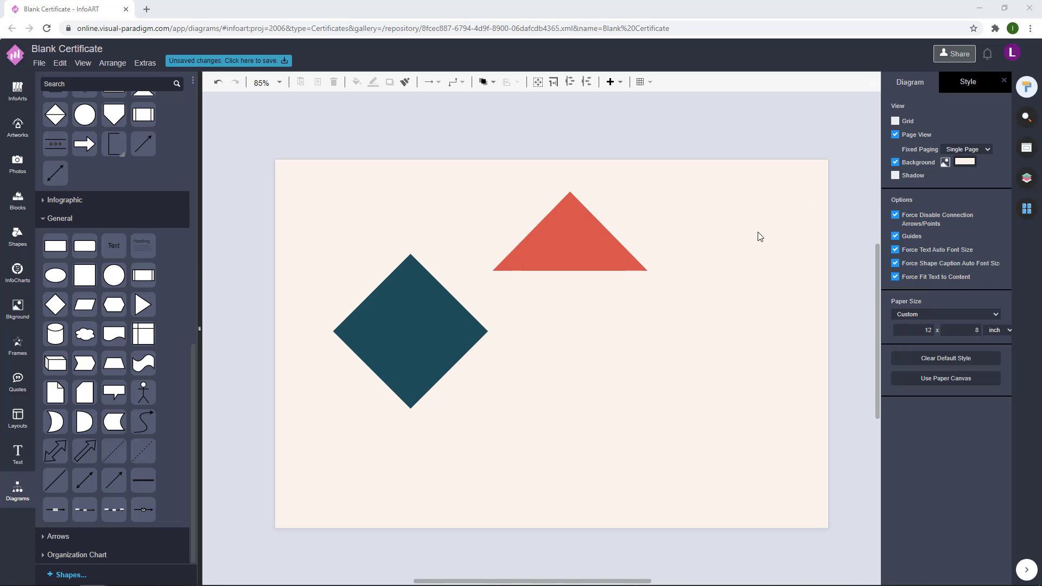
pyautogui.click(967, 149)
# Step: Keep single-page paging and change the page background to paler cream FAF8F0
pyautogui.click(970, 158)
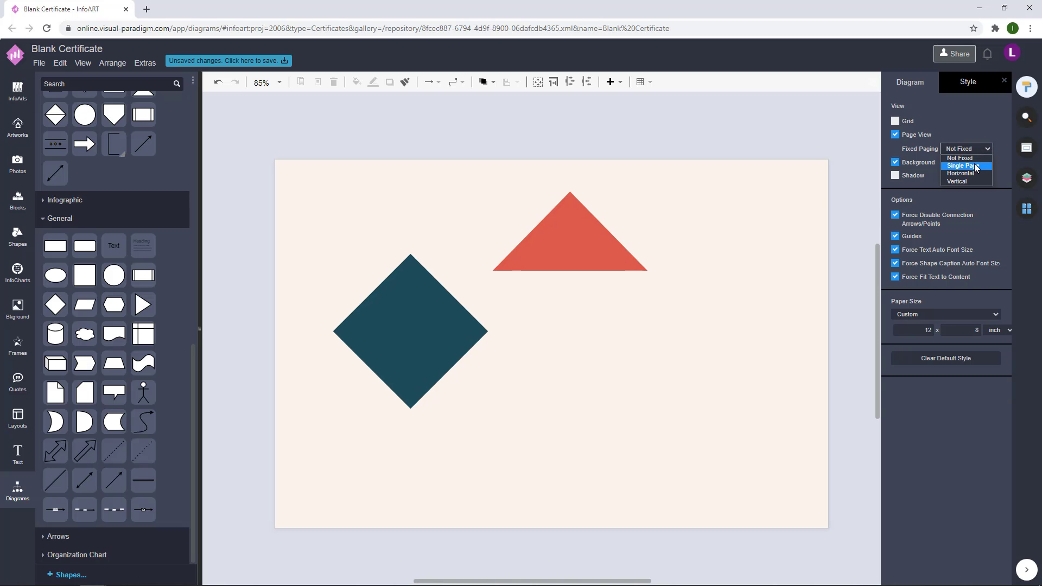
pyautogui.click(963, 161)
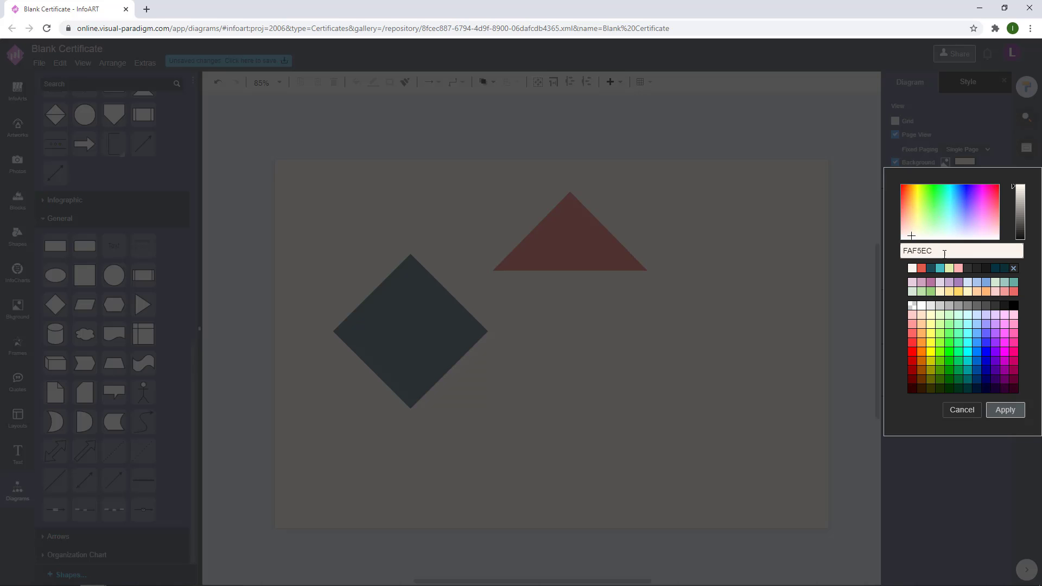
pyautogui.click(1004, 410)
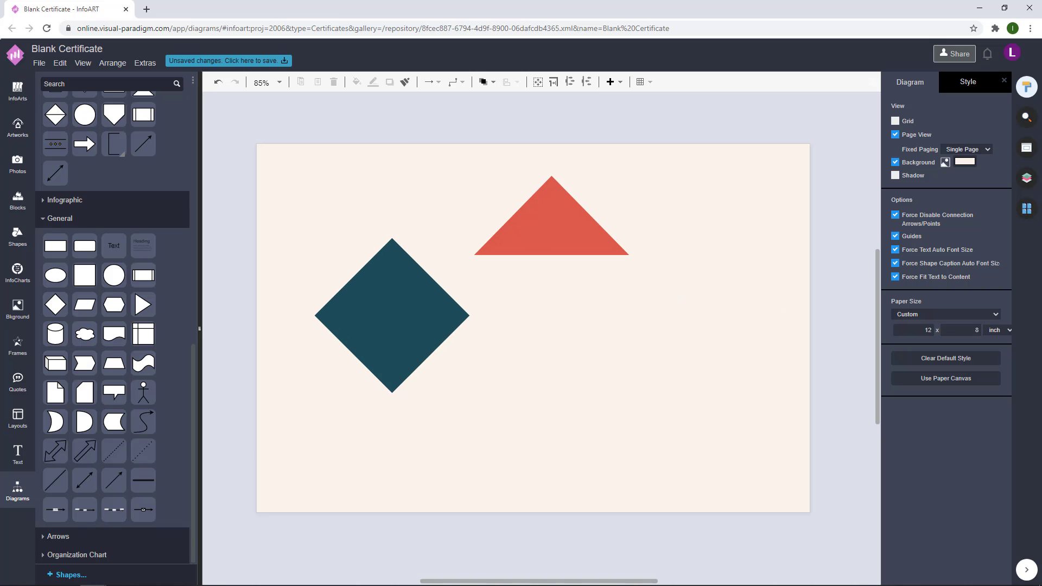
pyautogui.click(963, 160)
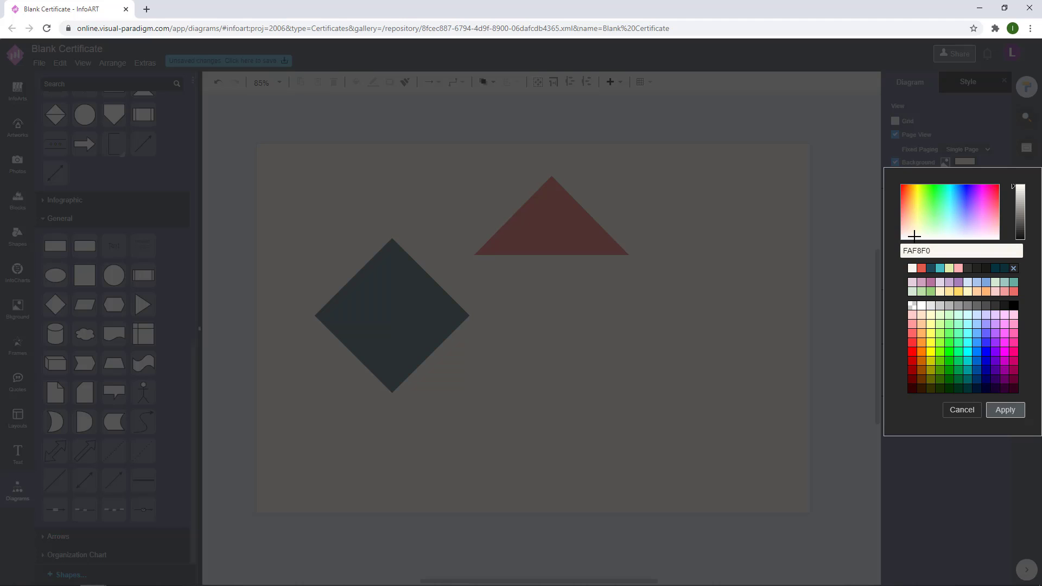
pyautogui.click(767, 344)
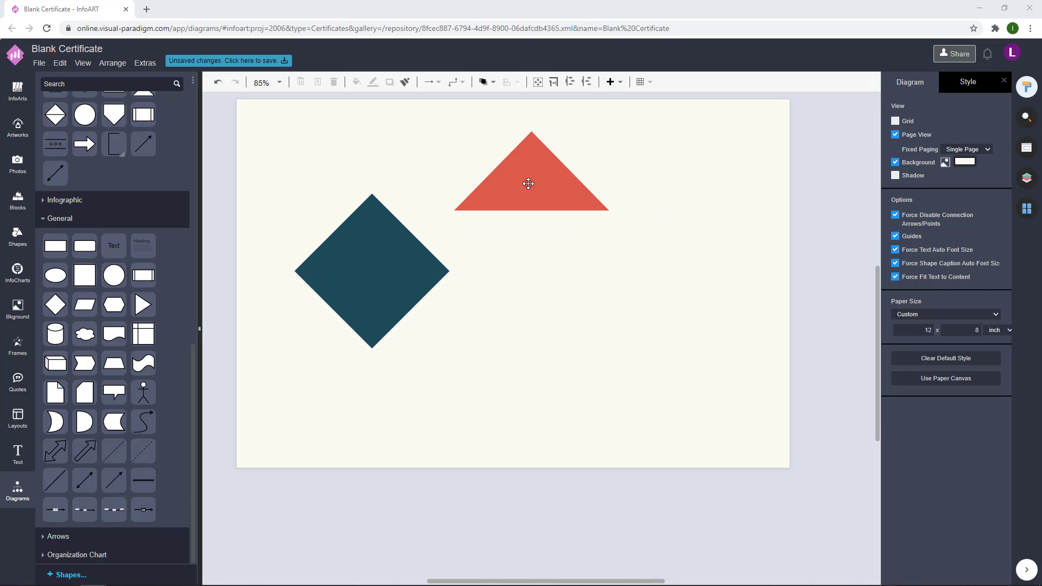
# Step: Move the coral triangle to the page bottom and set the teal diamond on its tip
pyautogui.moveTo(528, 183); pyautogui.dragTo(368, 441)
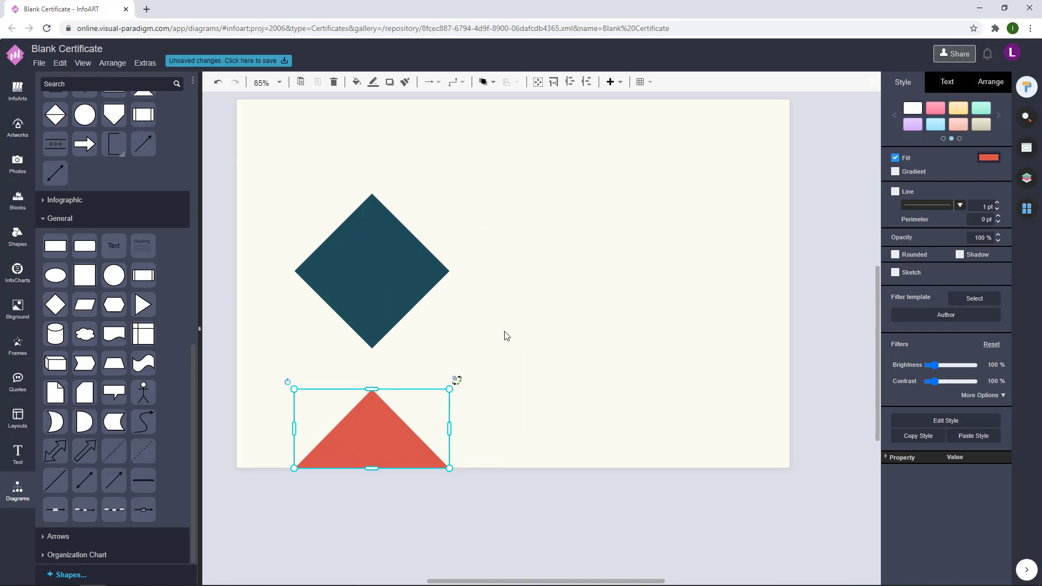
pyautogui.moveTo(393, 306); pyautogui.dragTo(393, 342)
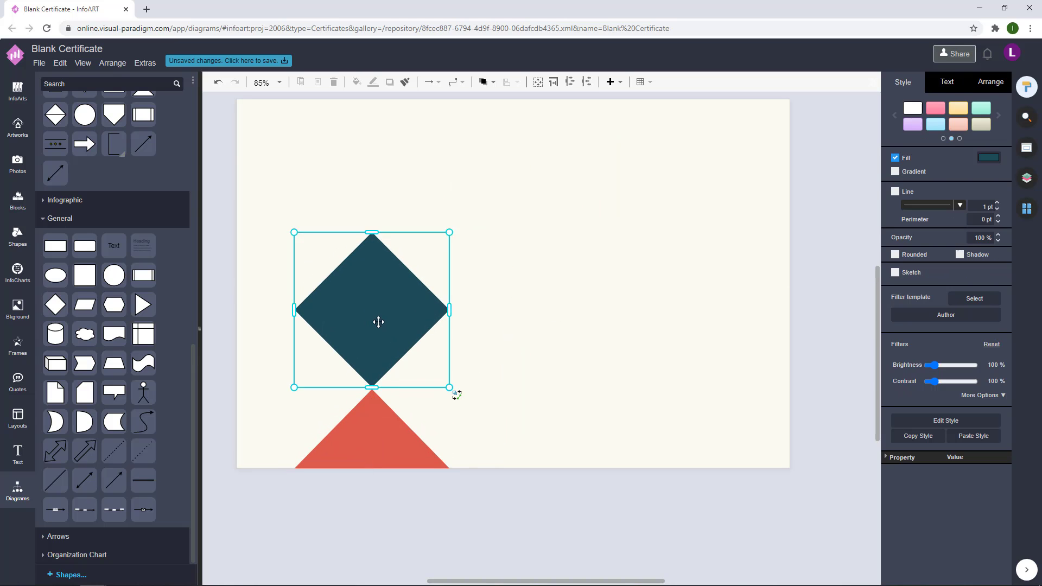
pyautogui.press('Escape')
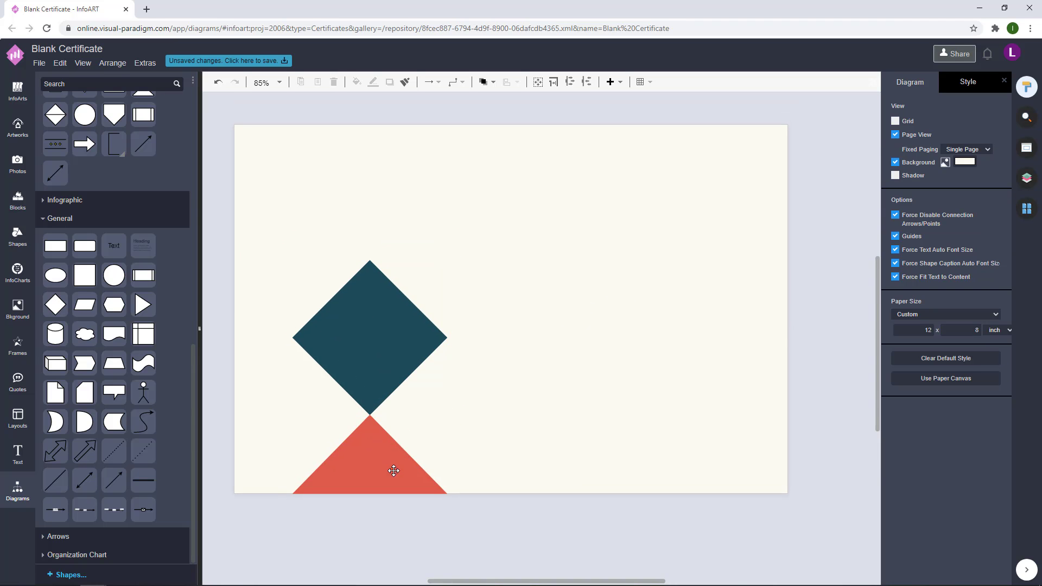
# Step: Place a copy of the teal diamond above the first, discarding a temporary top triangle
pyautogui.moveTo(388, 476); pyautogui.dragTo(391, 167)
pyautogui.hotkey('ctrl', 'r')
pyautogui.hotkey('ctrl', 'r')
pyautogui.click(386, 260)
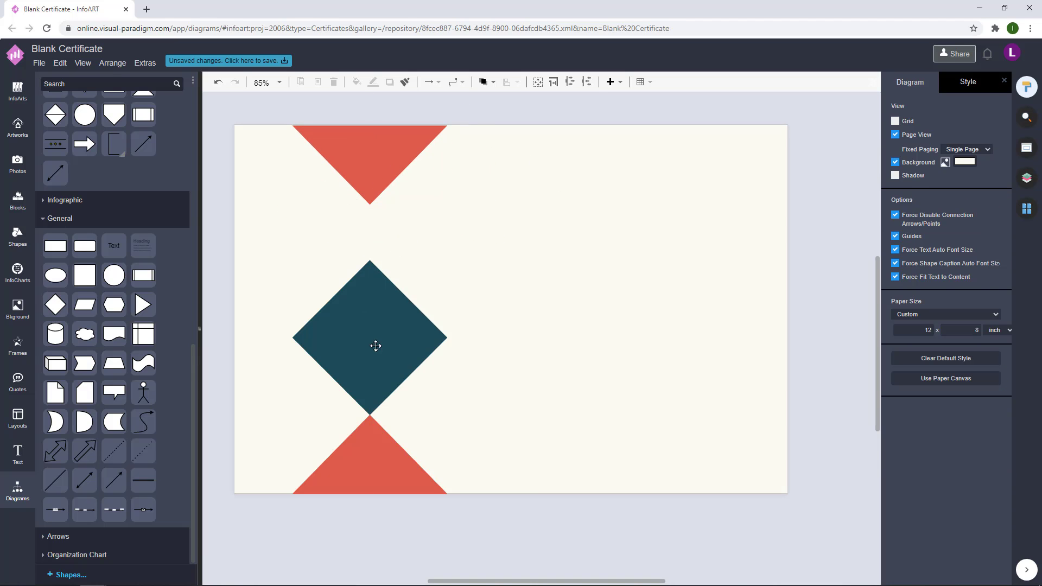
pyautogui.moveTo(375, 346); pyautogui.dragTo(407, 205)
pyautogui.click(418, 128)
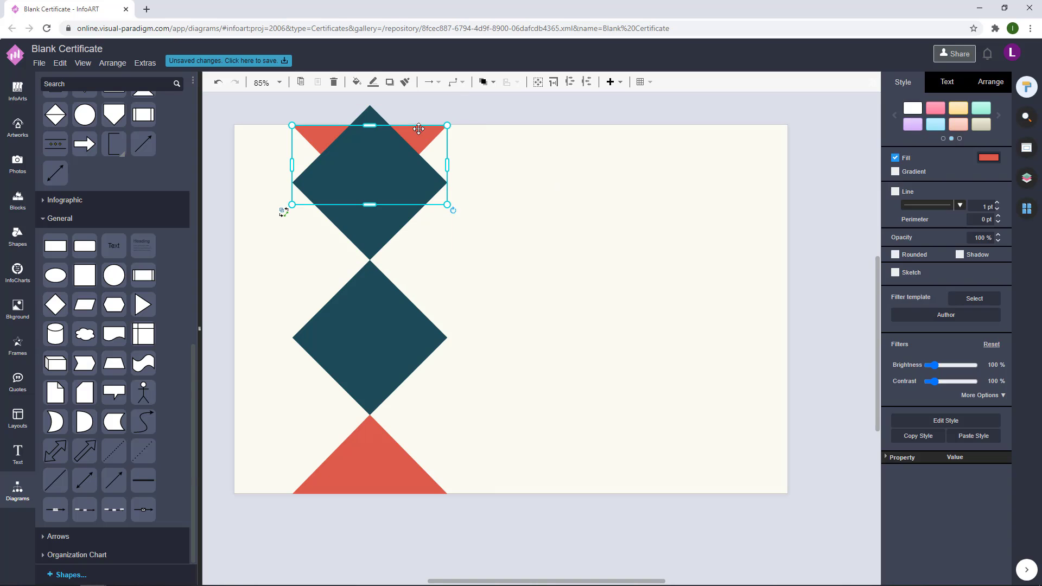
pyautogui.press('Delete')
# Step: Fill the upper diamond coral DE5B49
pyautogui.click(399, 185)
pyautogui.click(986, 158)
pyautogui.hotkey('ctrl', 'v')
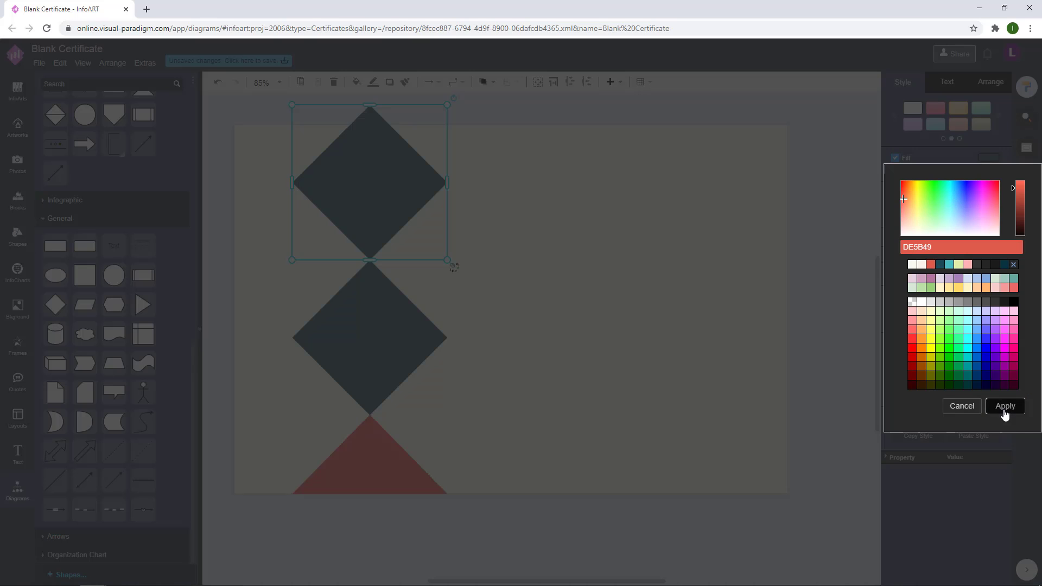
pyautogui.click(1006, 407)
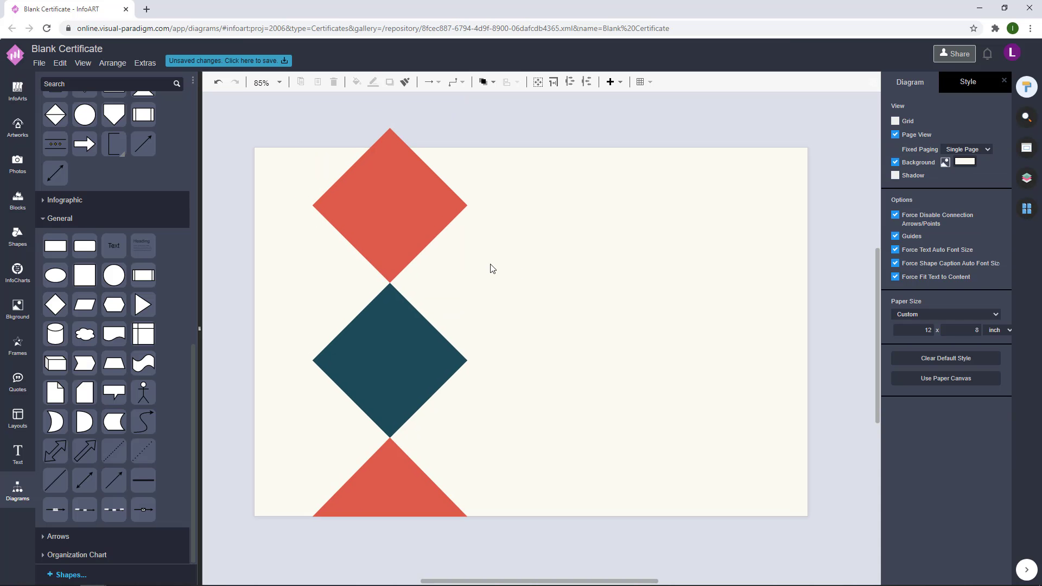
# Step: Add a right-pointing dark teal triangle against the diamond's lower-left edge
pyautogui.moveTo(400, 483); pyautogui.dragTo(395, 381)
pyautogui.moveTo(219, 378); pyautogui.dragTo(353, 339)
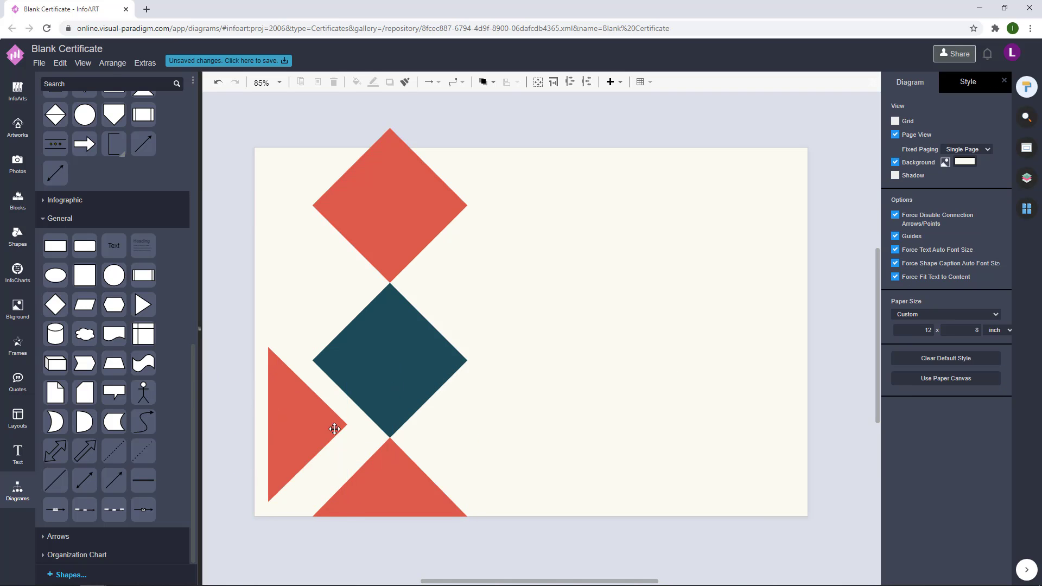
pyautogui.moveTo(336, 428); pyautogui.dragTo(357, 440)
pyautogui.press('Down')
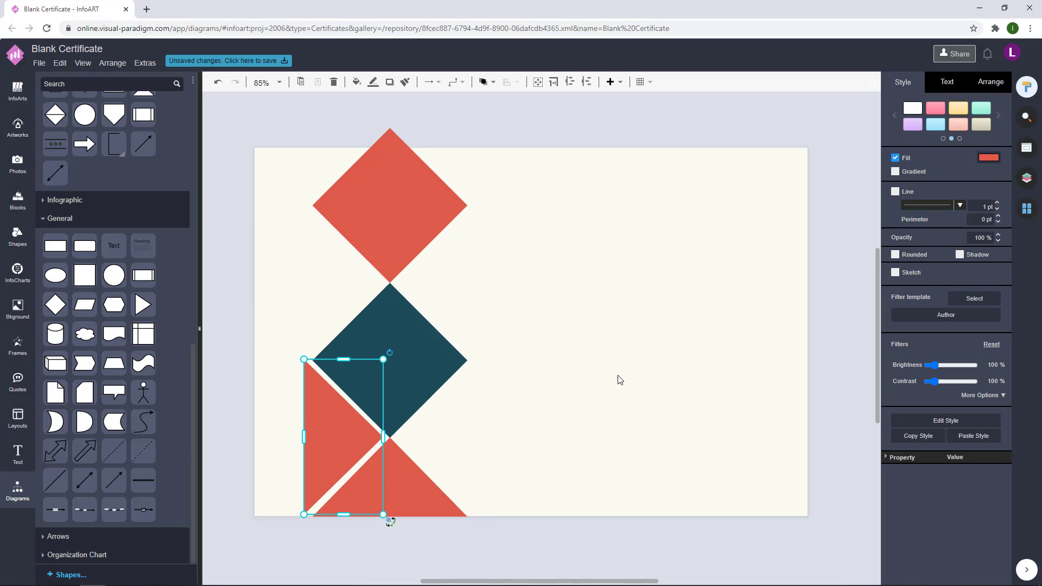
pyautogui.click(993, 158)
pyautogui.hotkey('ctrl', 'v')
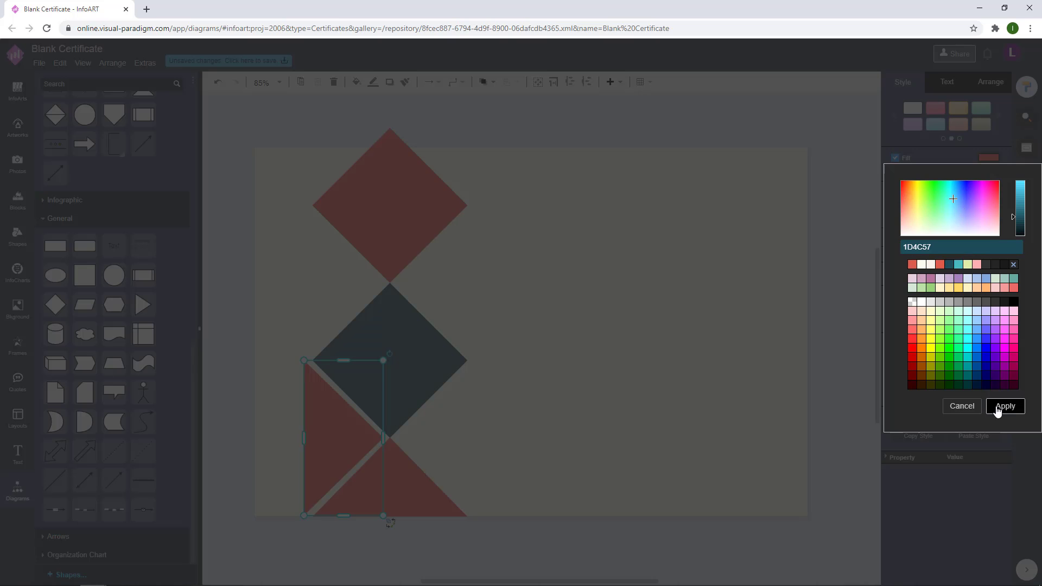
pyautogui.click(1002, 405)
pyautogui.click(572, 361)
# Step: Copy that triangle further up the left edge and make the copy coral
pyautogui.moveTo(339, 426); pyautogui.dragTo(349, 269)
pyautogui.click(992, 158)
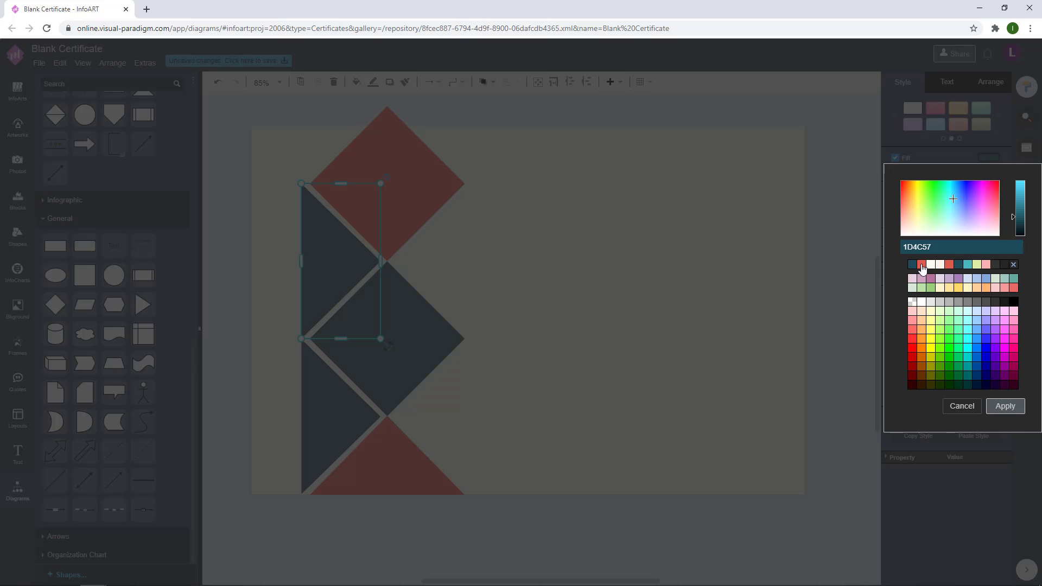
pyautogui.hotkey('ctrl', 'v')
pyautogui.click(1005, 405)
pyautogui.click(601, 243)
# Step: Add a teal triangle at the column top and shift the whole border to the page's left edge
pyautogui.scroll(-3, 539, 334)
pyautogui.moveTo(551, 476); pyautogui.dragTo(327, 144)
pyautogui.click(500, 260)
pyautogui.moveTo(369, 430); pyautogui.dragTo(378, 221)
pyautogui.click(600, 395)
pyautogui.moveTo(557, 539); pyautogui.dragTo(288, 165)
pyautogui.moveTo(439, 270); pyautogui.dragTo(409, 266)
pyautogui.click(555, 316)
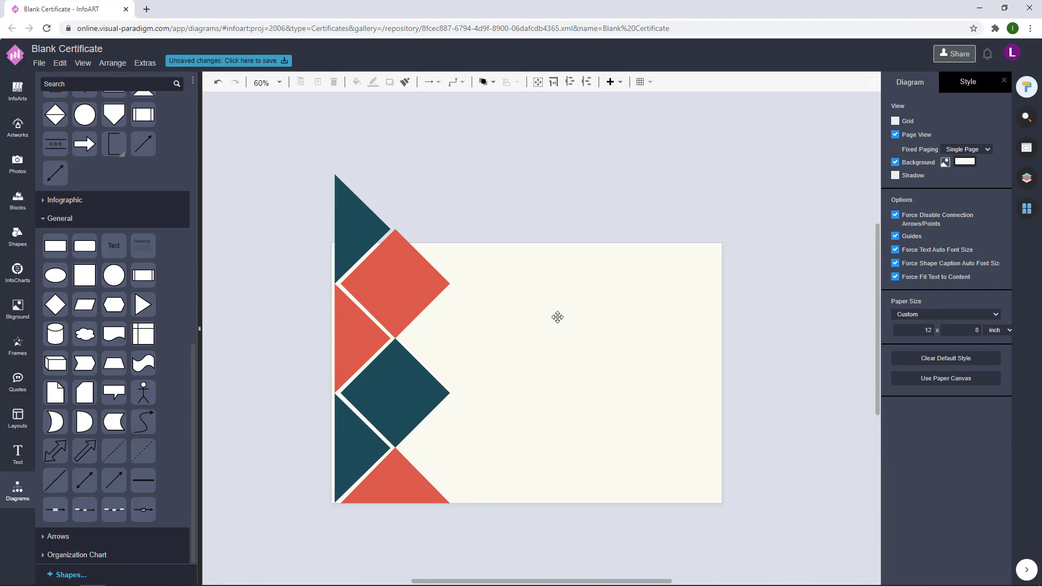
pyautogui.moveTo(506, 494); pyautogui.dragTo(255, 104)
pyautogui.click(642, 233)
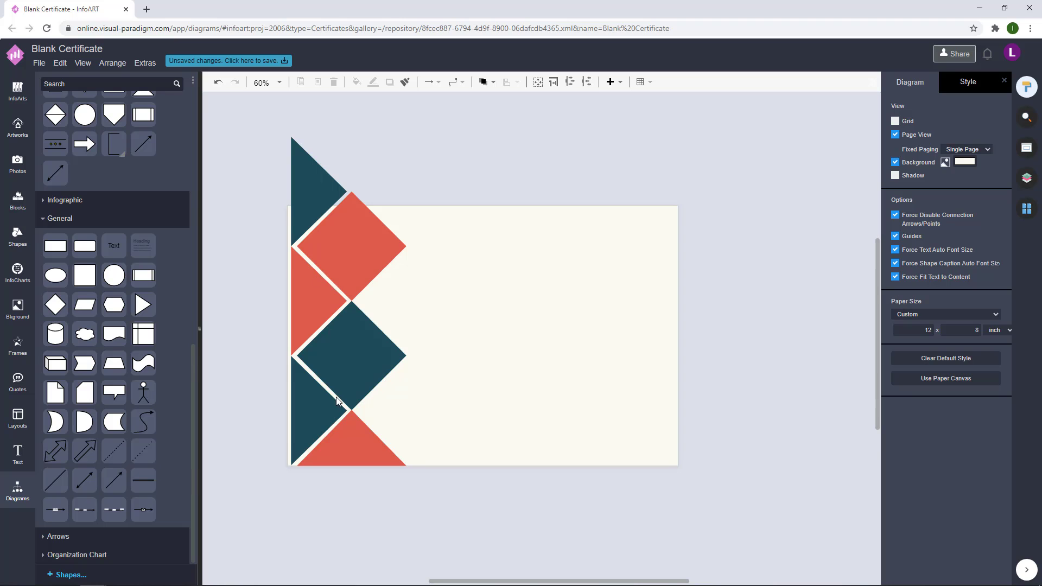
# Step: Duplicate the dark teal triangle, rotate it to point down, and place it along the top edge
pyautogui.click(318, 418)
pyautogui.hotkey('ctrl', 'c')
pyautogui.hotkey('ctrl', 'v')
pyautogui.hotkey('ctrl', 'r')
pyautogui.moveTo(520, 204); pyautogui.dragTo(423, 203)
pyautogui.click(604, 156)
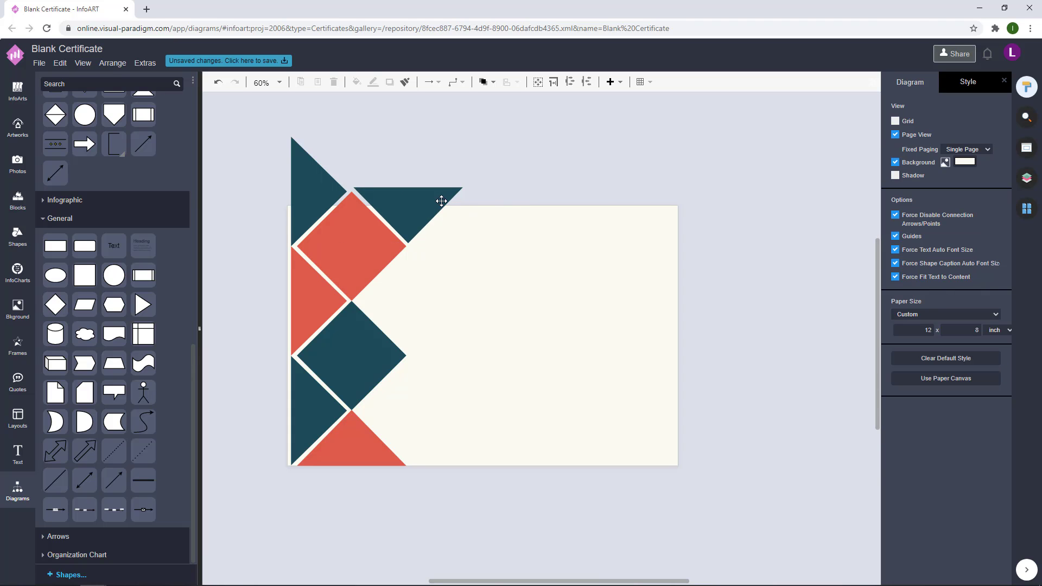
# Step: Add a sized CERTIFICATE title text box near the top of the page
pyautogui.doubleClick(508, 158)
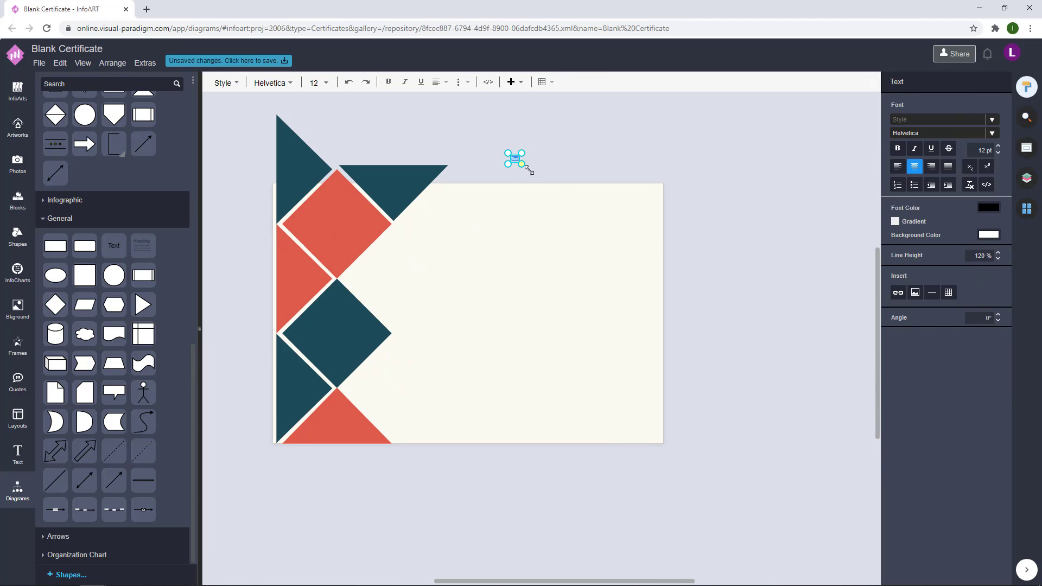
pyautogui.moveTo(530, 168); pyautogui.dragTo(651, 168)
pyautogui.moveTo(580, 191); pyautogui.dragTo(582, 181)
pyautogui.doubleClick(602, 167)
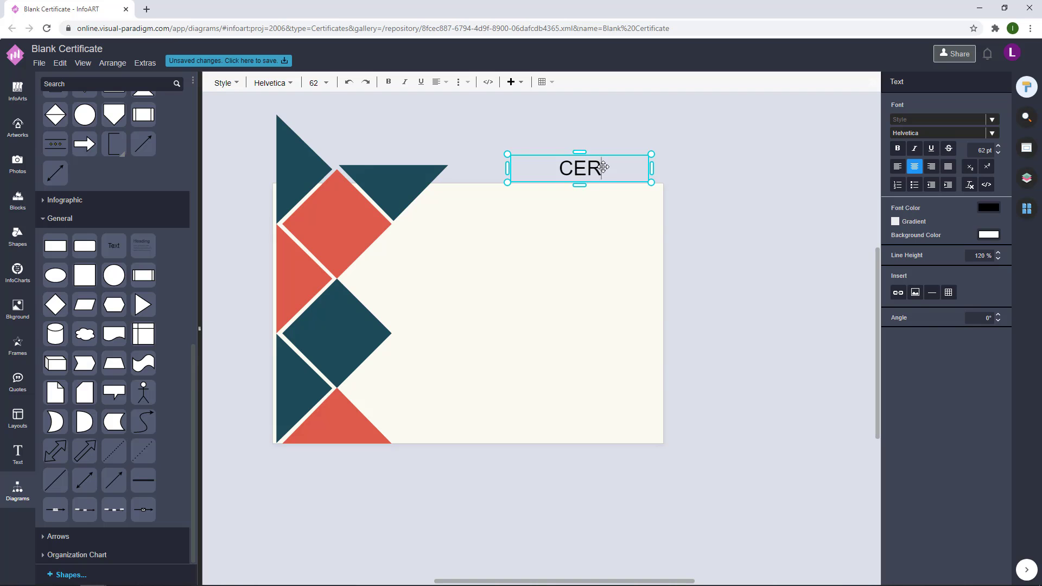
pyautogui.moveTo(652, 185); pyautogui.dragTo(619, 242)
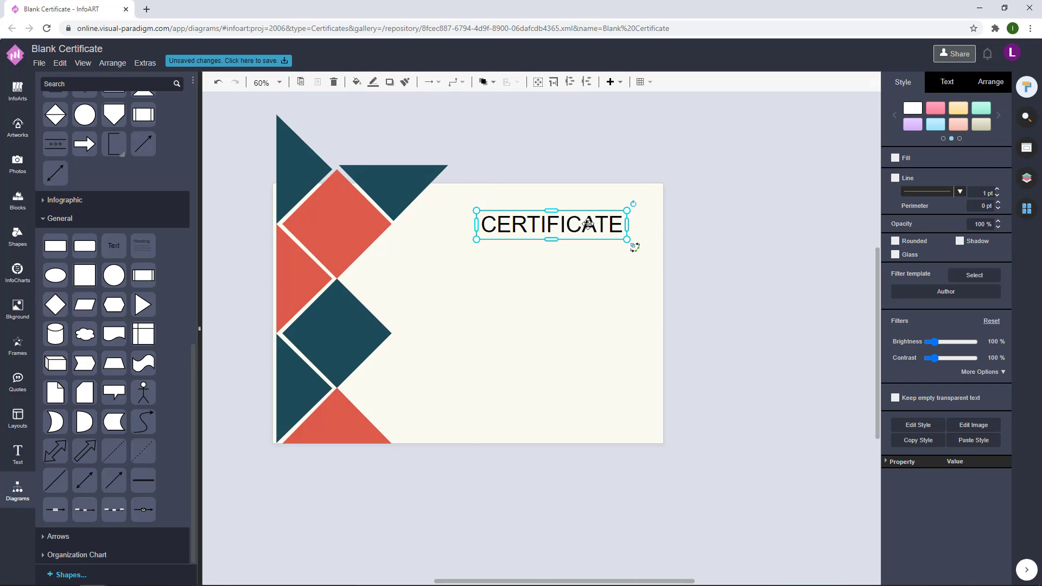
pyautogui.click(711, 220)
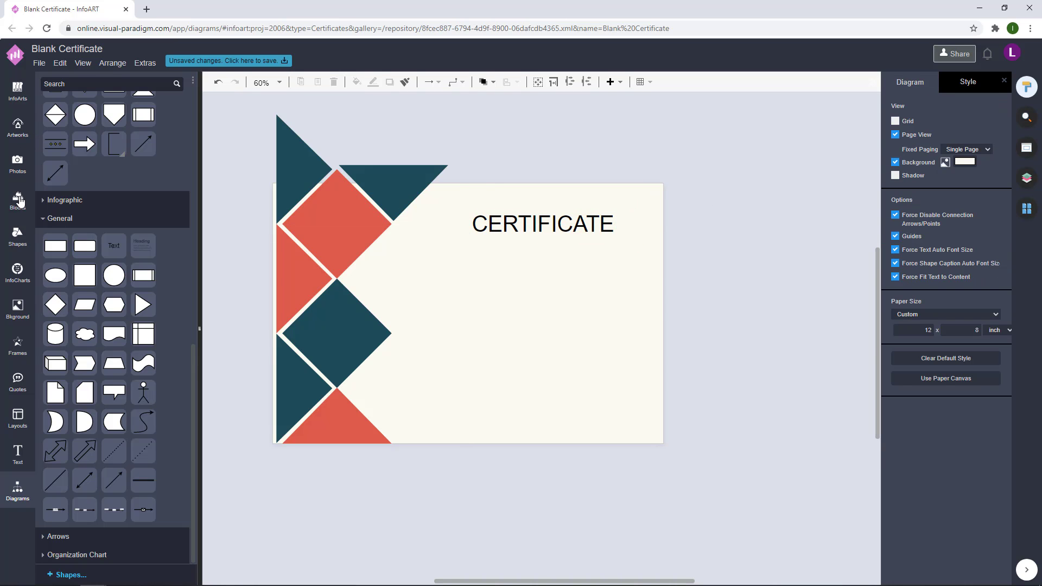
# Step: Place a Dynamic Blocks ribbon banner beneath the title and label it OF APPRECIATION
pyautogui.click(20, 200)
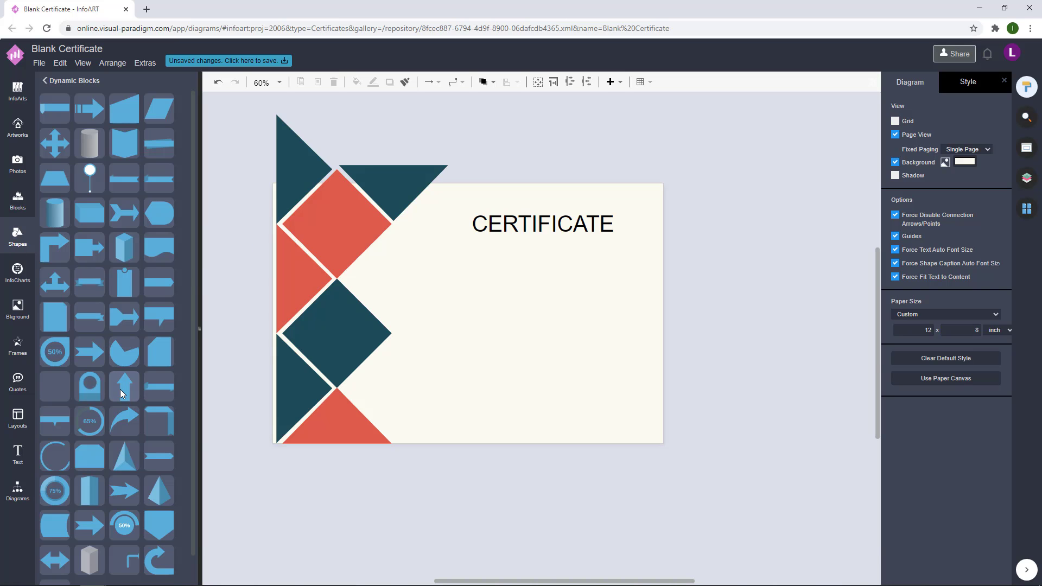
pyautogui.moveTo(90, 282); pyautogui.dragTo(640, 263)
pyautogui.moveTo(555, 263); pyautogui.dragTo(554, 261)
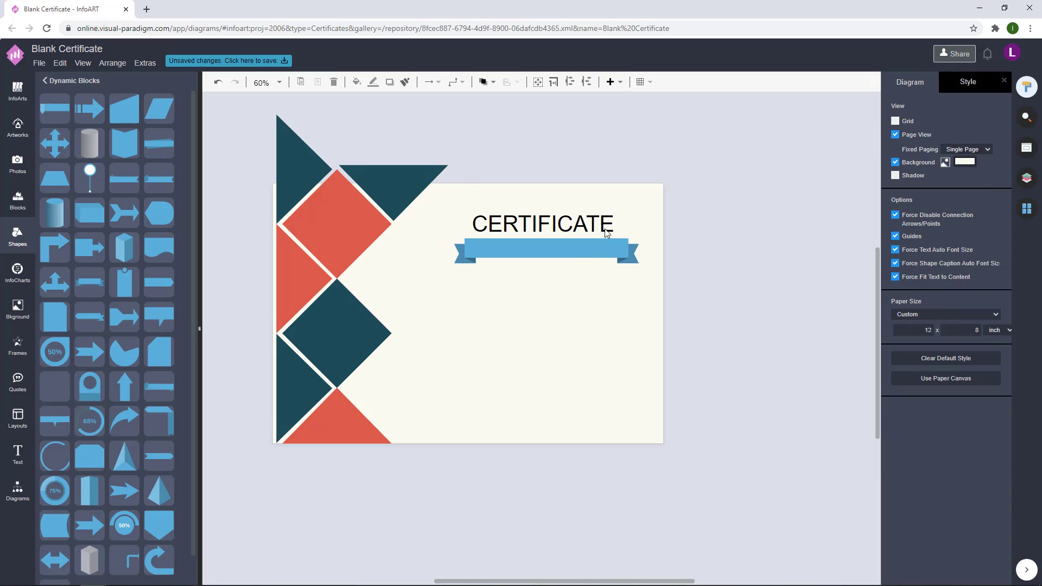
pyautogui.moveTo(577, 224); pyautogui.dragTo(575, 247)
pyautogui.doubleClick(575, 247)
pyautogui.write('OR')
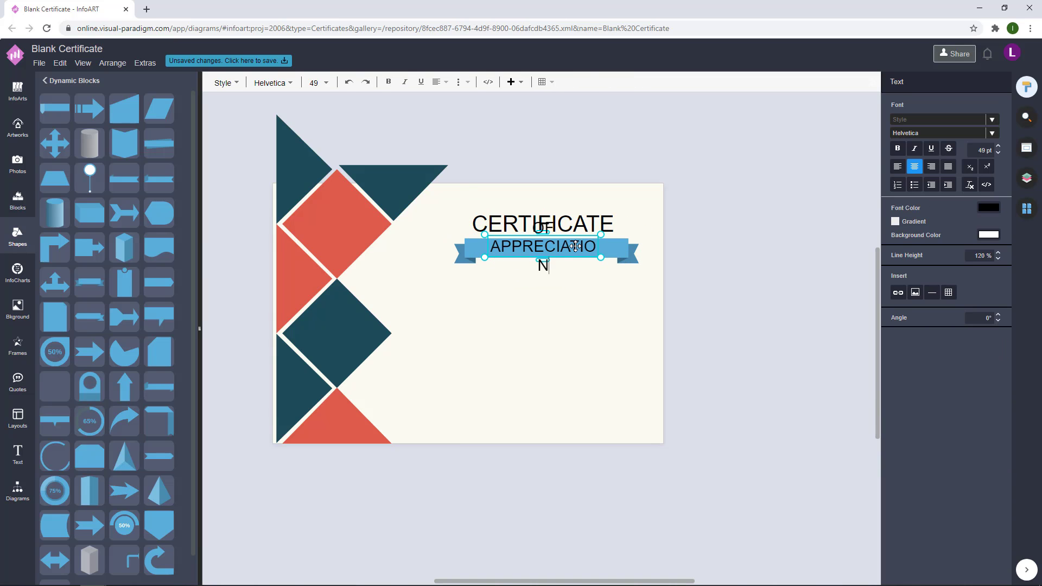
pyautogui.press('Escape')
pyautogui.moveTo(575, 246); pyautogui.dragTo(545, 219)
# Step: Try the Alata font on the CERTIFICATE title while browsing the font list
pyautogui.click(947, 82)
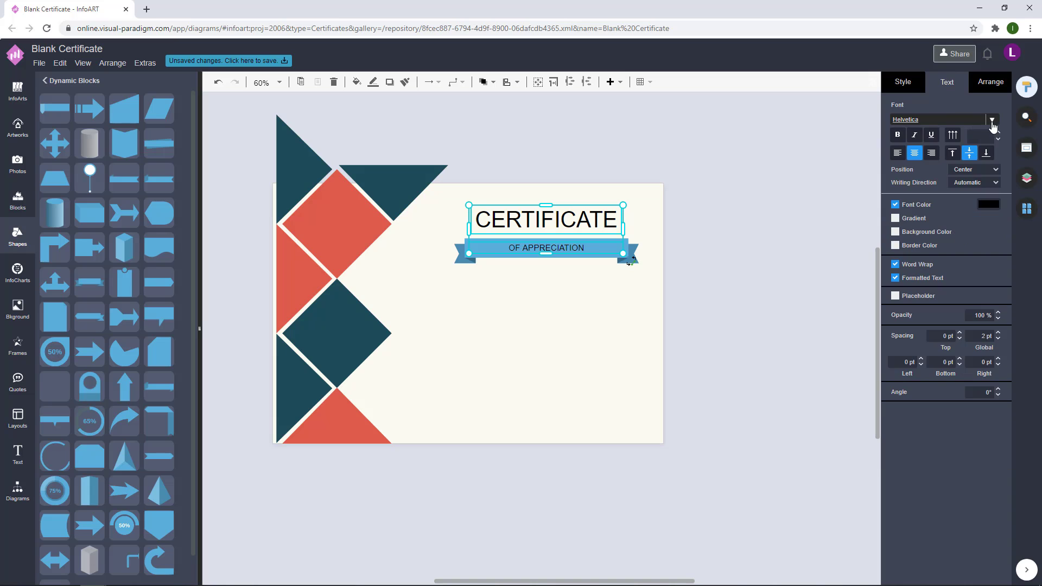
pyautogui.click(992, 121)
pyautogui.scroll(-5, 925, 186)
pyautogui.click(897, 204)
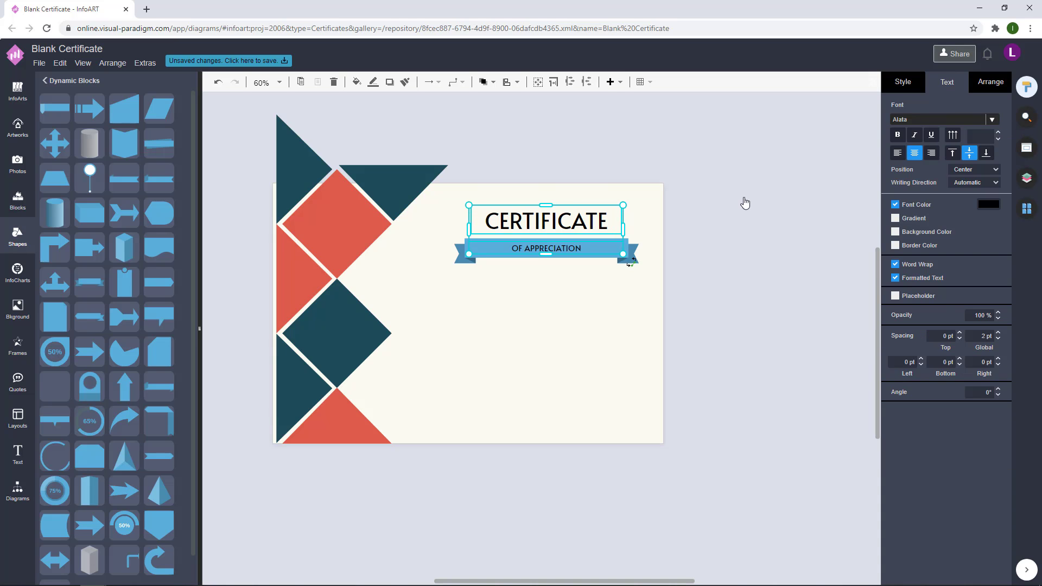
pyautogui.click(990, 119)
pyautogui.scroll(-5, 920, 214)
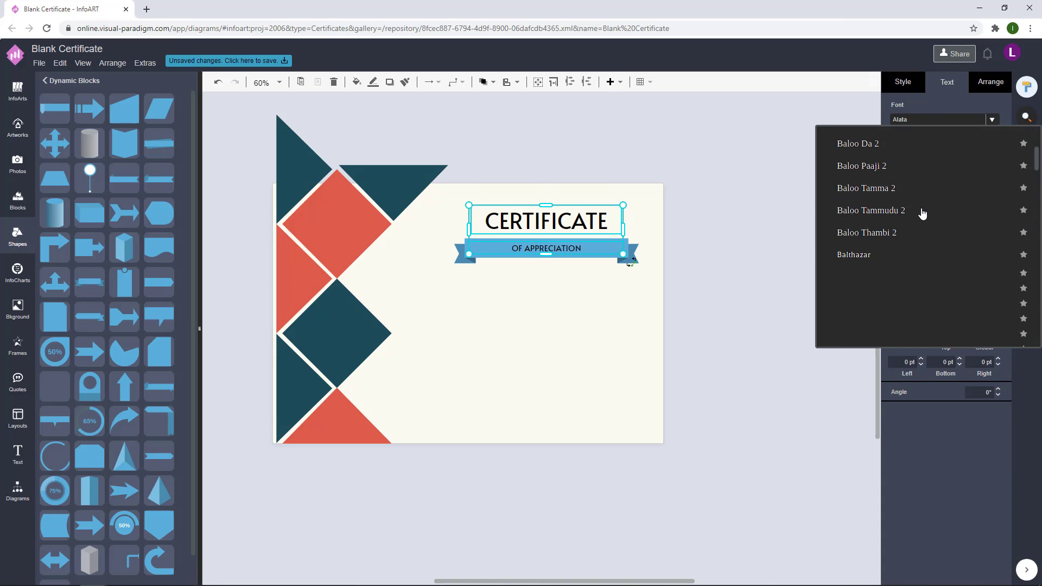
pyautogui.scroll(5, 922, 213)
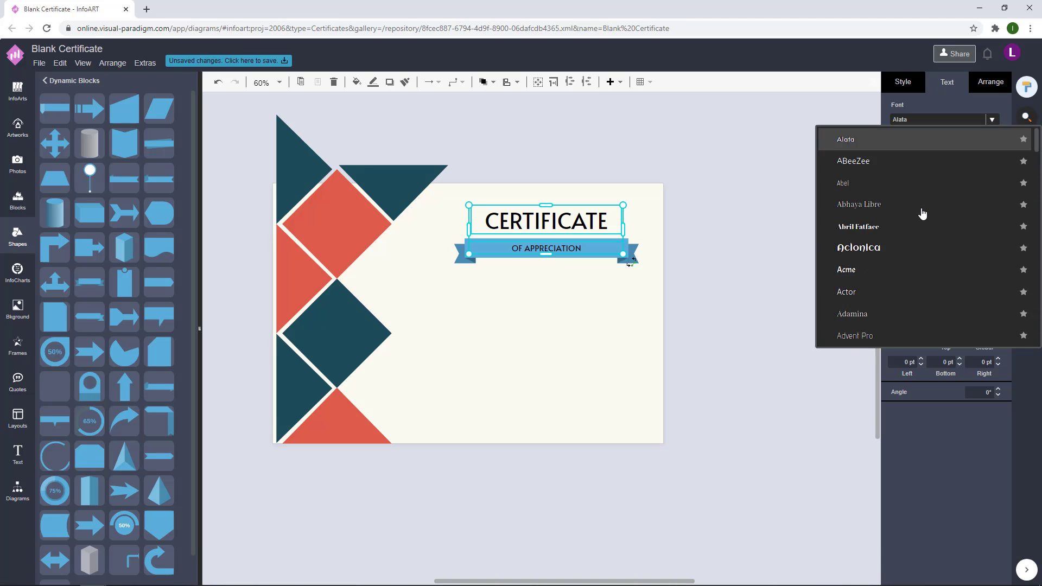
pyautogui.scroll(-3, 879, 212)
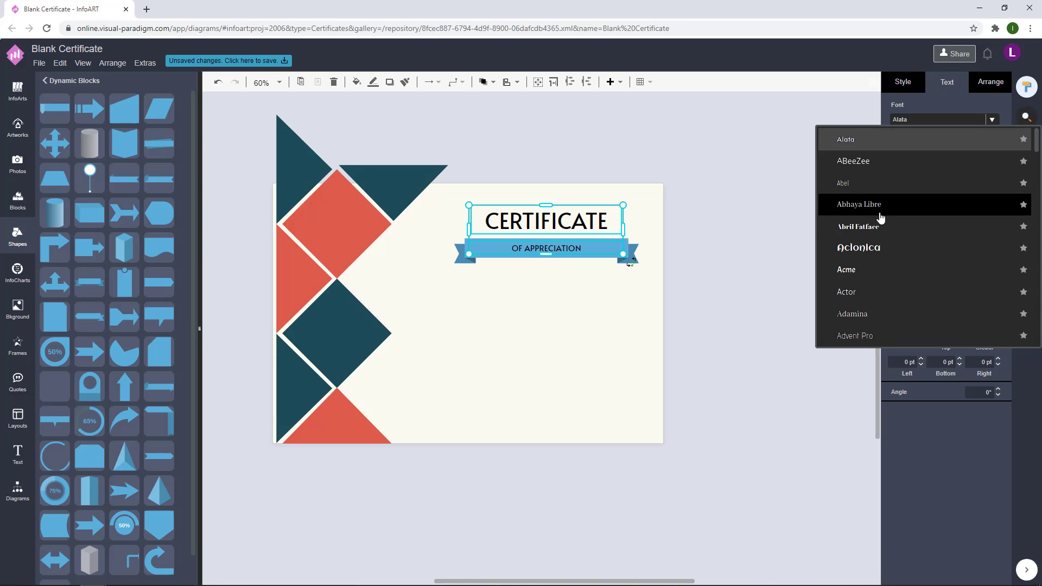
pyautogui.click(732, 233)
# Step: Make the OF APPRECIATION banner text white
pyautogui.click(571, 239)
pyautogui.click(988, 204)
pyautogui.click(933, 315)
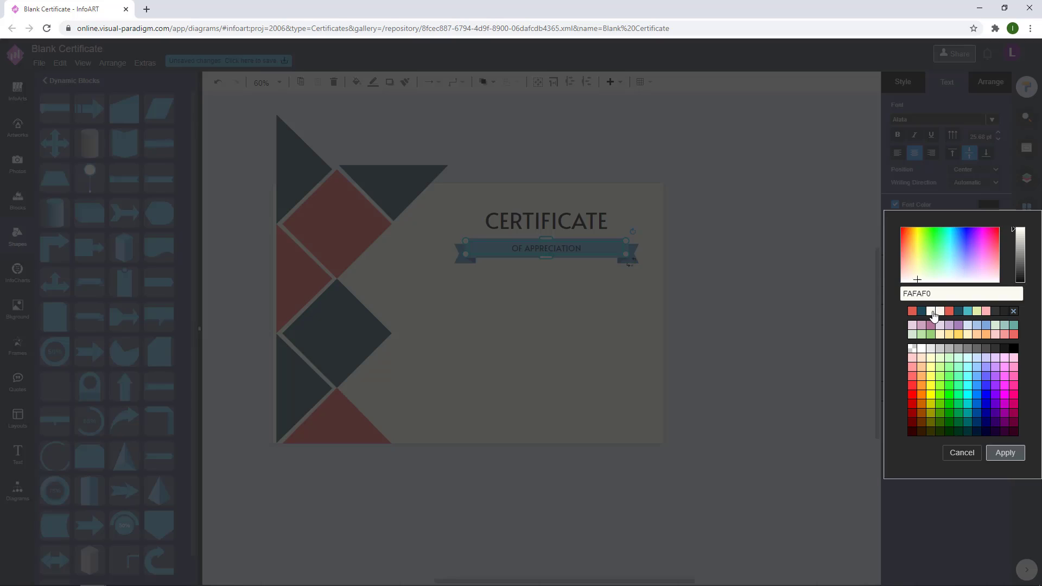
pyautogui.click(994, 437)
pyautogui.click(800, 308)
# Step: Fill the ribbon shape red
pyautogui.click(596, 239)
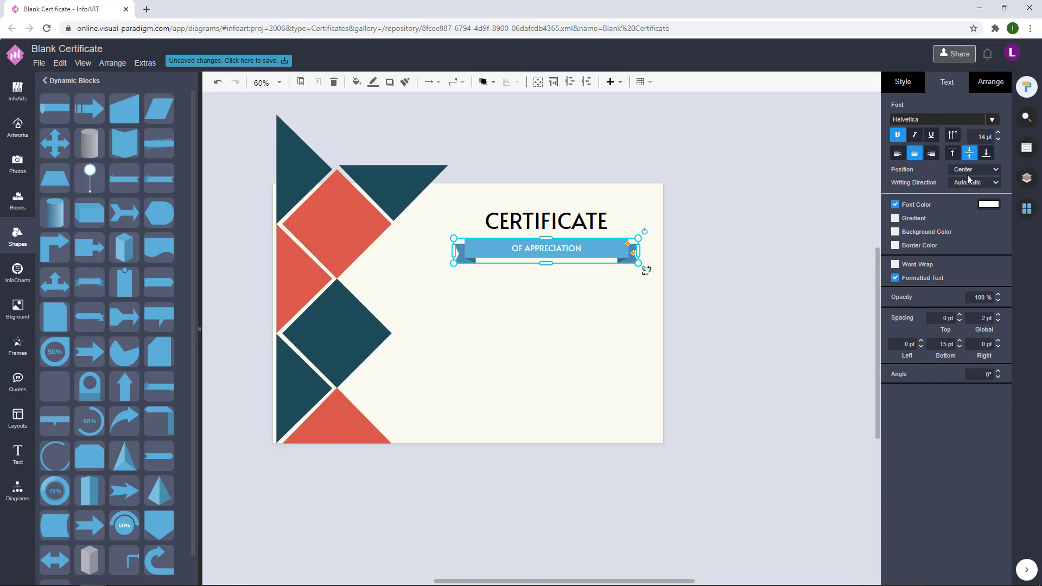
pyautogui.click(902, 82)
pyautogui.click(999, 161)
pyautogui.click(922, 266)
pyautogui.click(1004, 408)
pyautogui.click(701, 230)
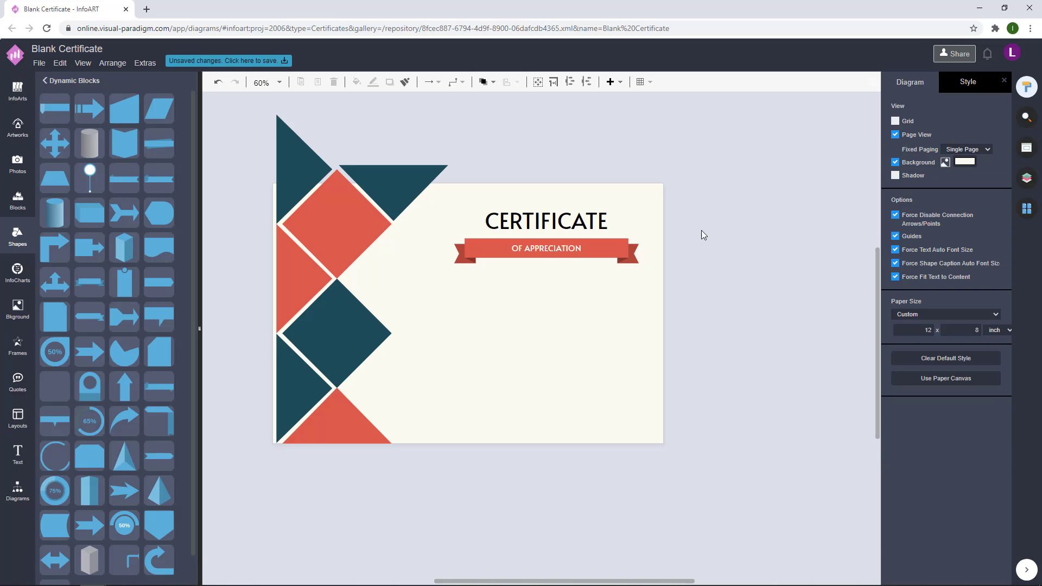
# Step: Switch the CERTIFICATE title to the East Sea Dokdo font
pyautogui.click(581, 221)
pyautogui.click(947, 81)
pyautogui.click(992, 120)
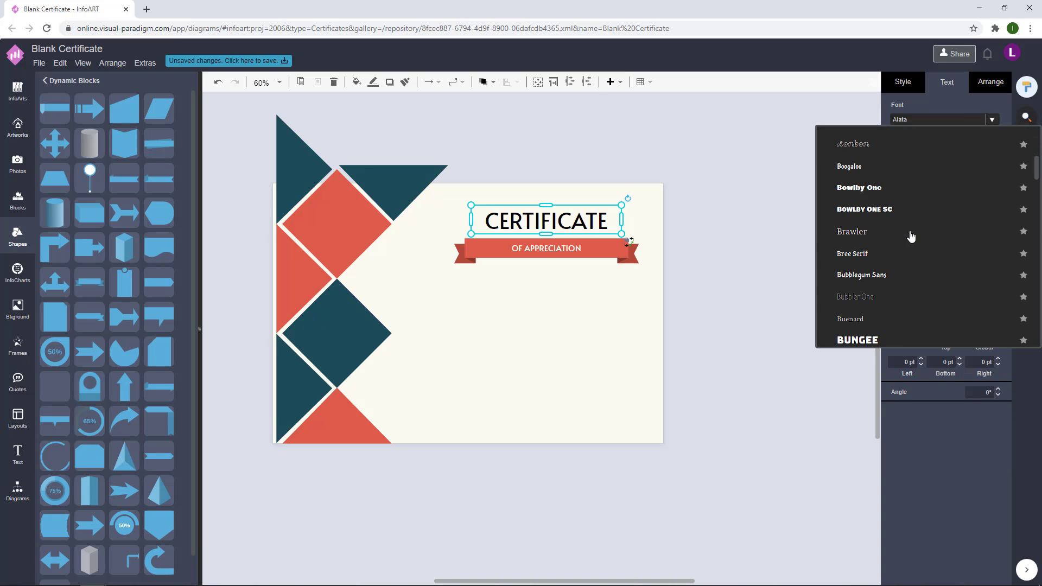
pyautogui.scroll(-15, 910, 237)
pyautogui.scroll(-20, 911, 236)
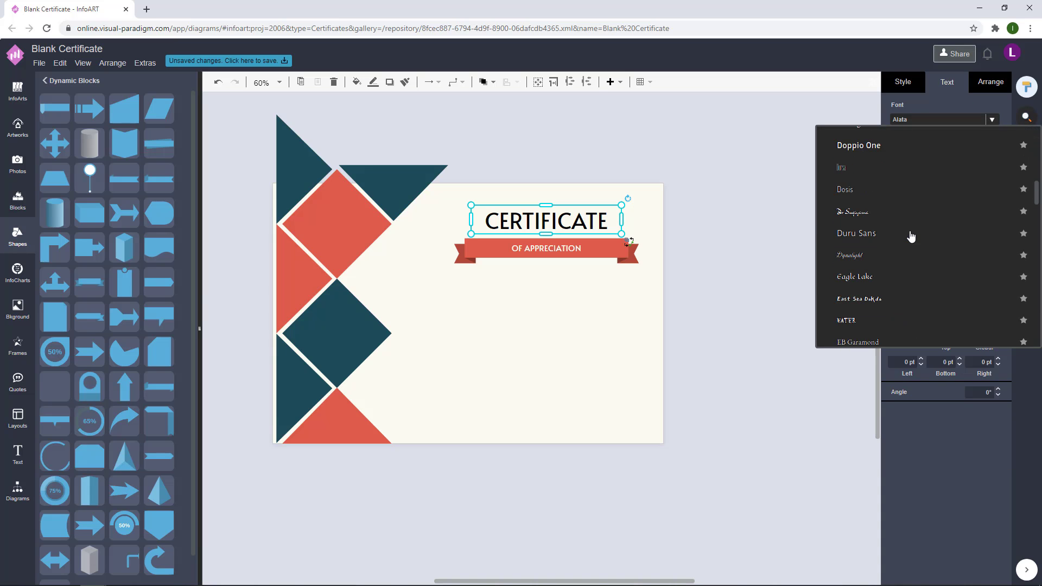
pyautogui.scroll(10, 910, 236)
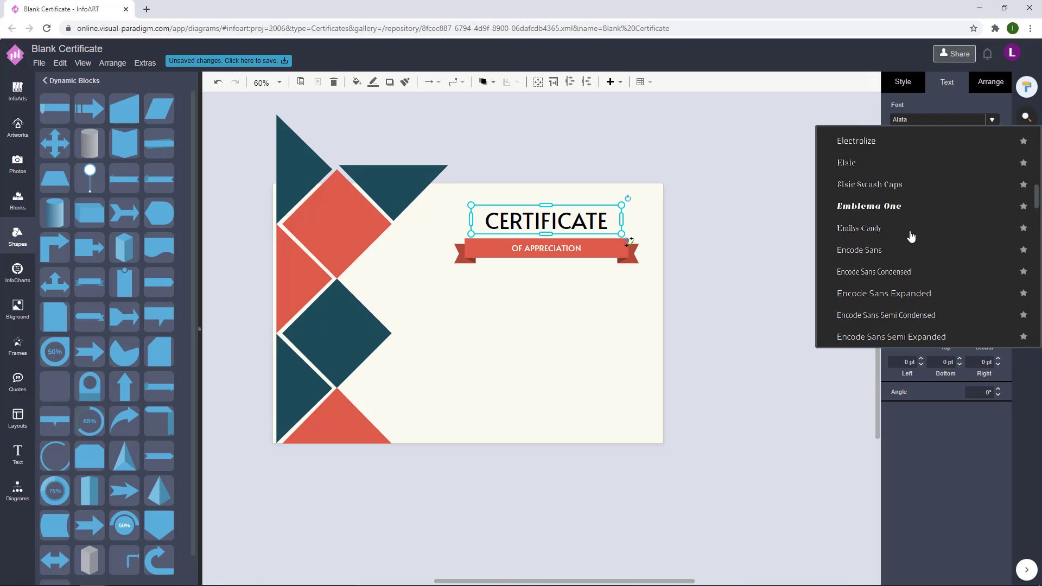
pyautogui.scroll(-3, 915, 172)
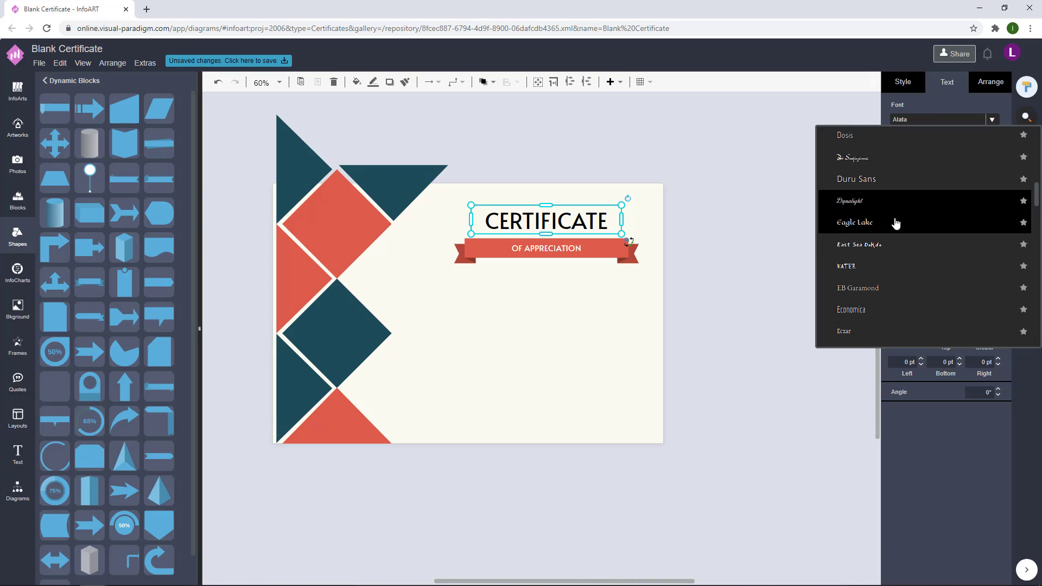
pyautogui.click(749, 231)
pyautogui.click(579, 211)
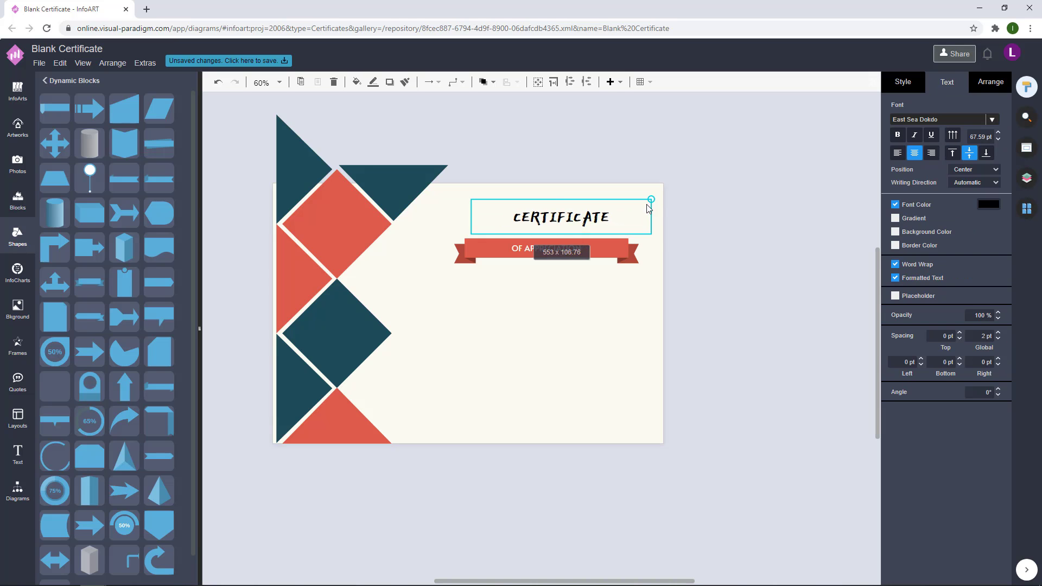
# Step: Add a CERTIFICATE copy and a black THIS CERTIFICATE PRESENTS TO line below the ribbon
pyautogui.moveTo(534, 236); pyautogui.dragTo(520, 326)
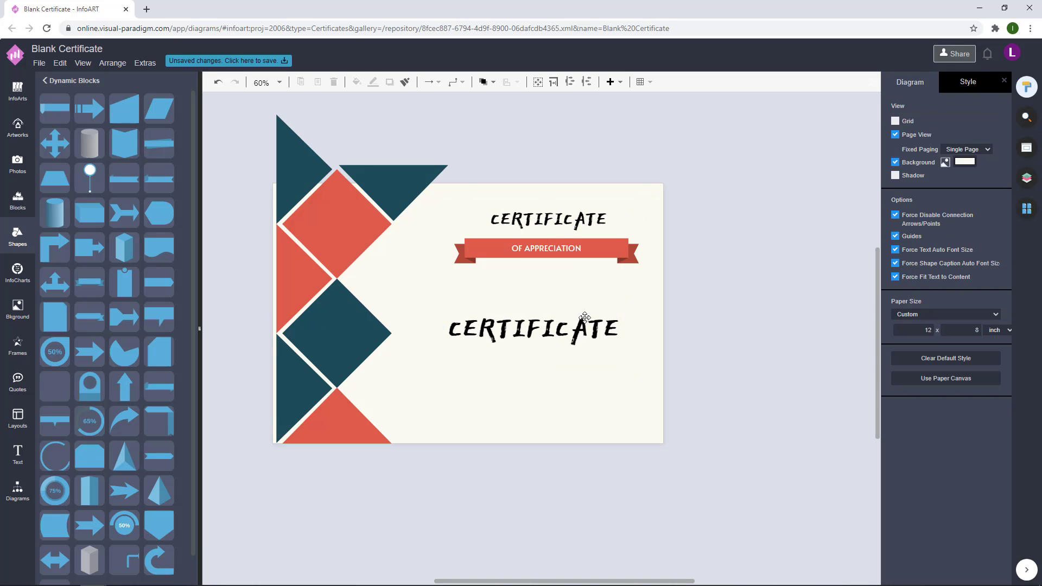
pyautogui.moveTo(575, 249); pyautogui.dragTo(576, 284)
pyautogui.doubleClick(577, 284)
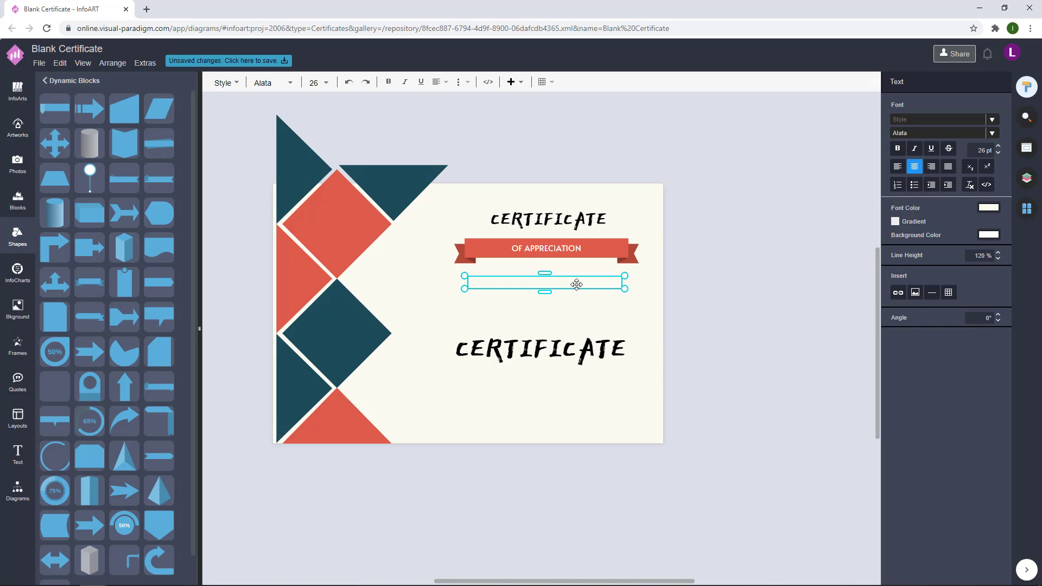
pyautogui.press('Escape')
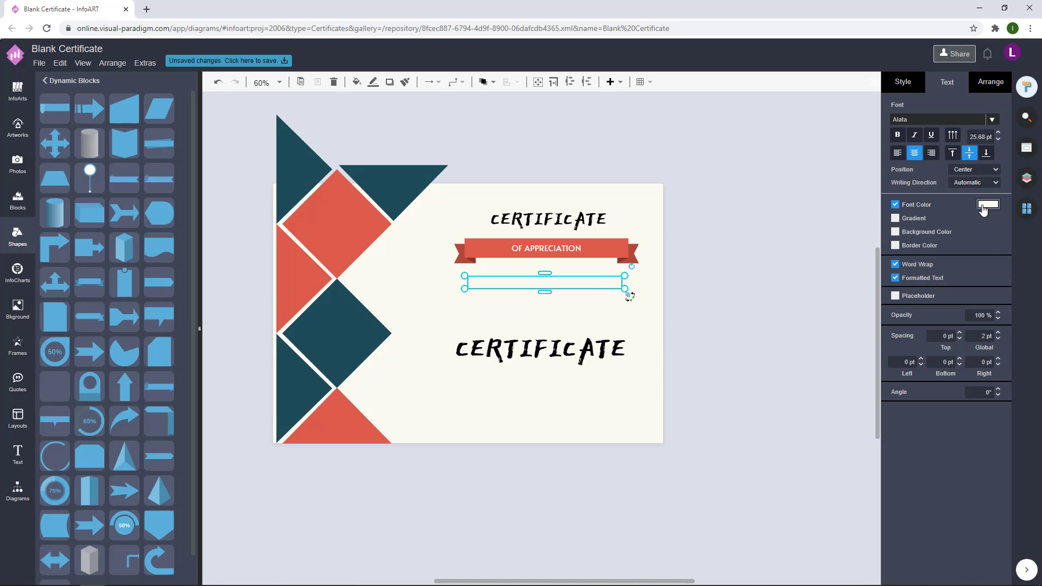
pyautogui.click(988, 204)
pyautogui.click(1005, 451)
pyautogui.click(777, 314)
# Step: Colour all the text dark teal and set the CERTIFICATE copy beneath the presents-to line
pyautogui.hotkey('ctrl', 'a')
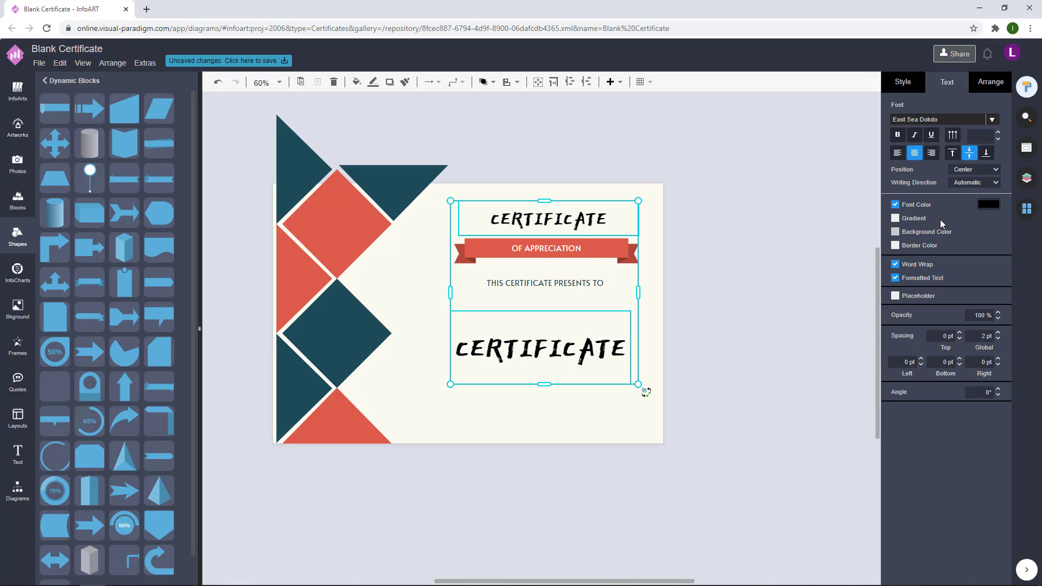
pyautogui.click(988, 204)
pyautogui.click(1005, 451)
pyautogui.press('Escape')
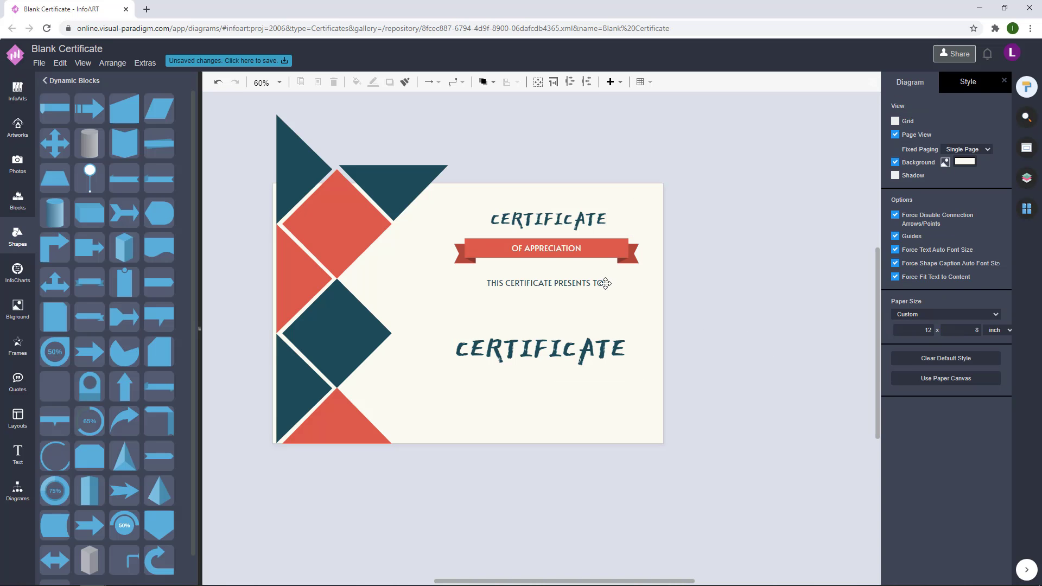
pyautogui.moveTo(596, 345); pyautogui.dragTo(585, 347)
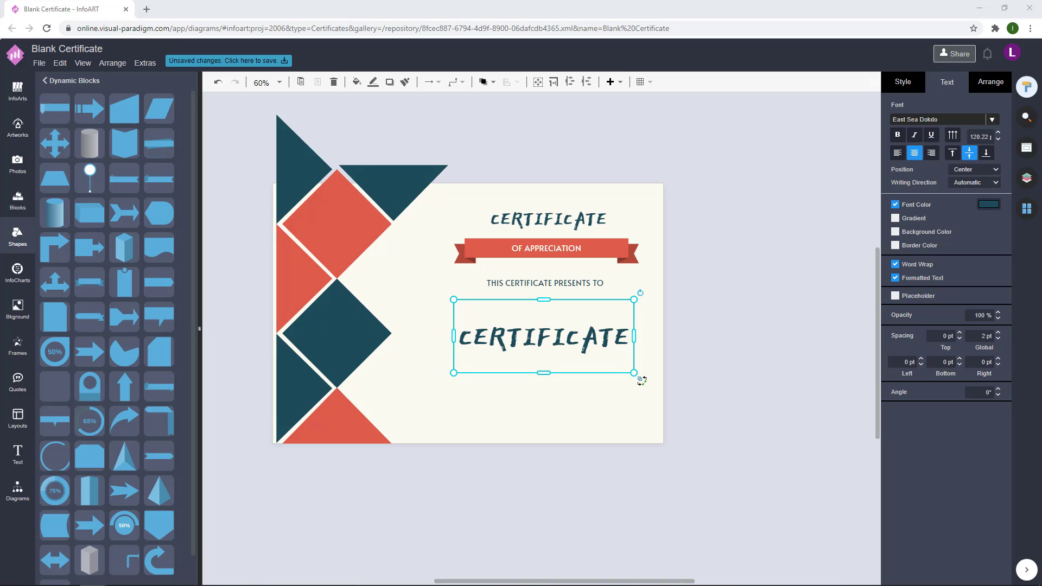
# Step: Replace the lower CERTIFICATE text with the recipient's name and enlarge its font size
pyautogui.doubleClick(604, 344)
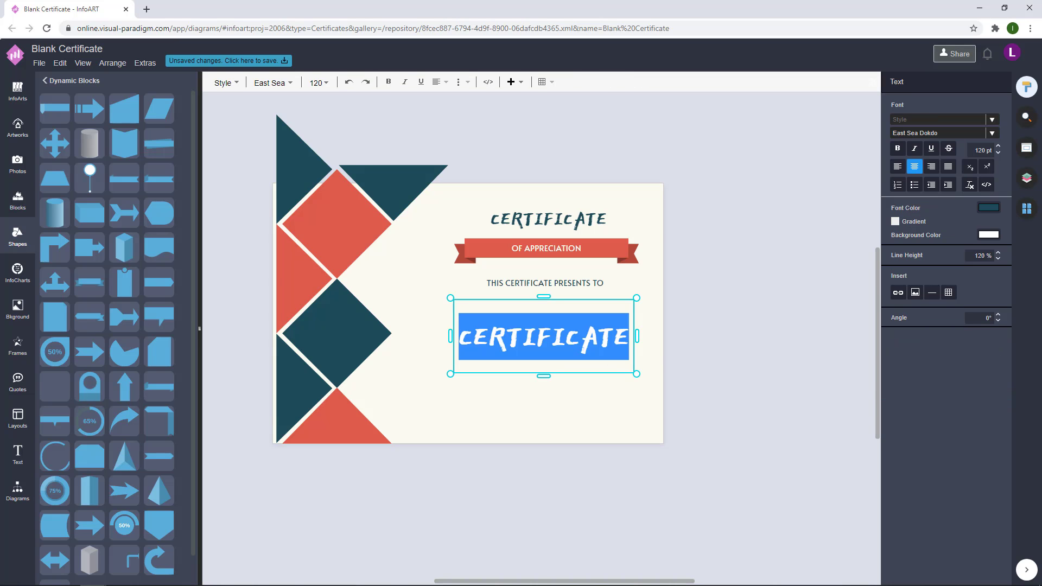
pyautogui.click(805, 311)
pyautogui.doubleClick(613, 339)
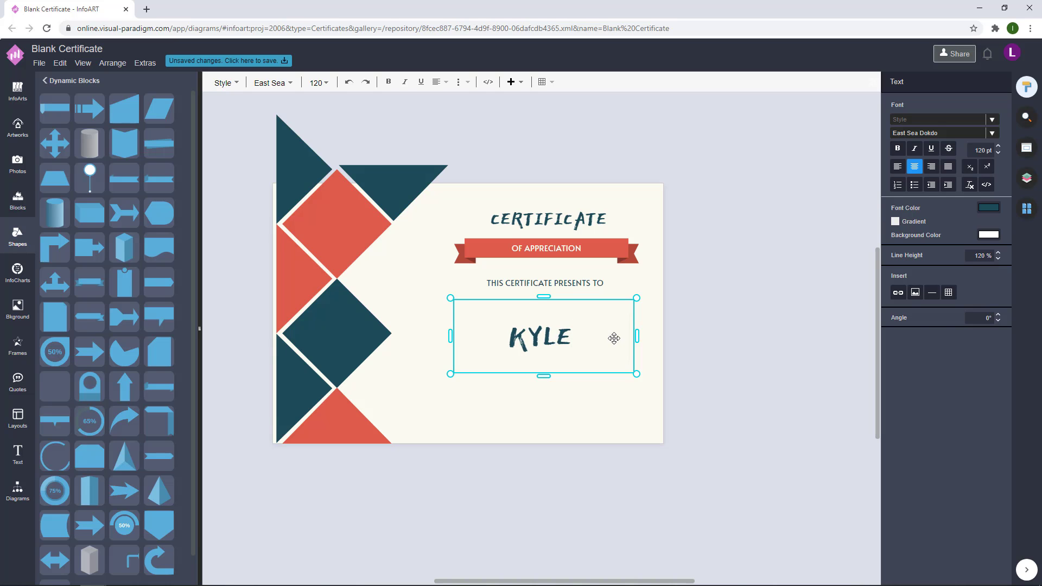
pyautogui.press('Escape')
pyautogui.click(573, 328)
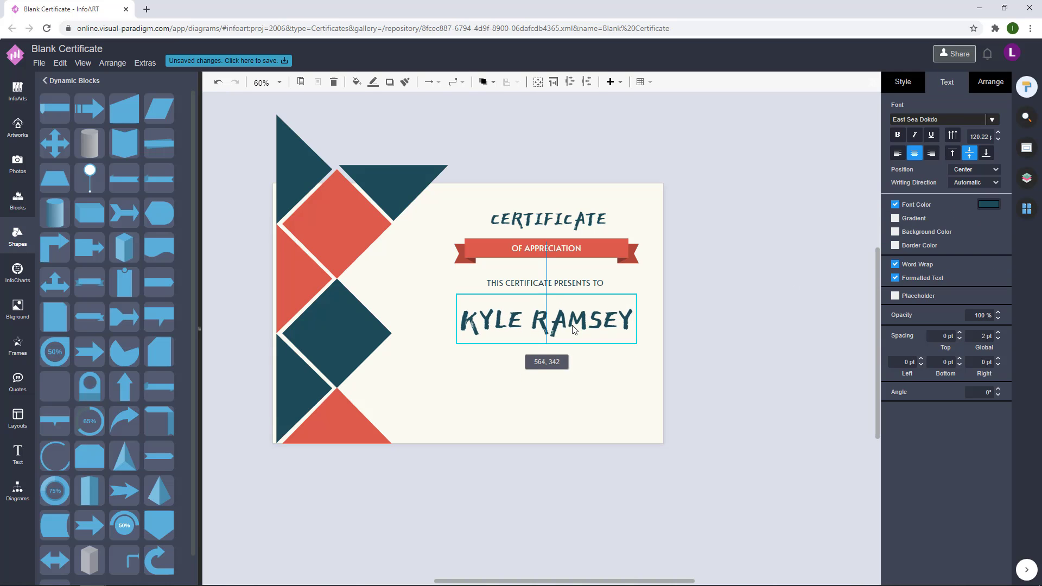
pyautogui.click(754, 291)
pyautogui.doubleClick(594, 312)
pyautogui.click(975, 150)
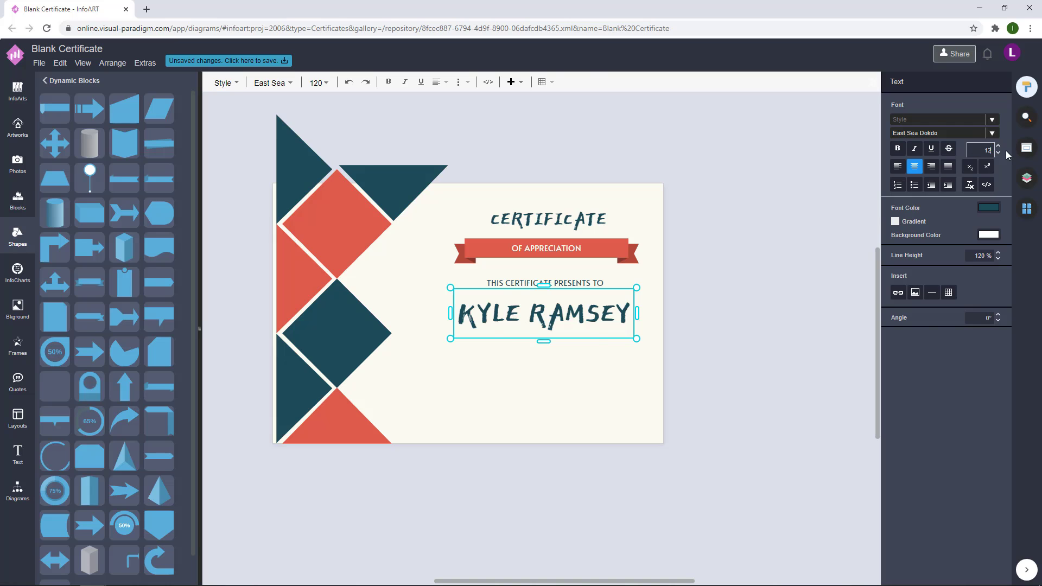
pyautogui.press('Return')
# Step: Move the name box slightly left, then shift it together with the title
pyautogui.moveTo(672, 312); pyautogui.dragTo(588, 324)
pyautogui.click(673, 284)
pyautogui.click(580, 323)
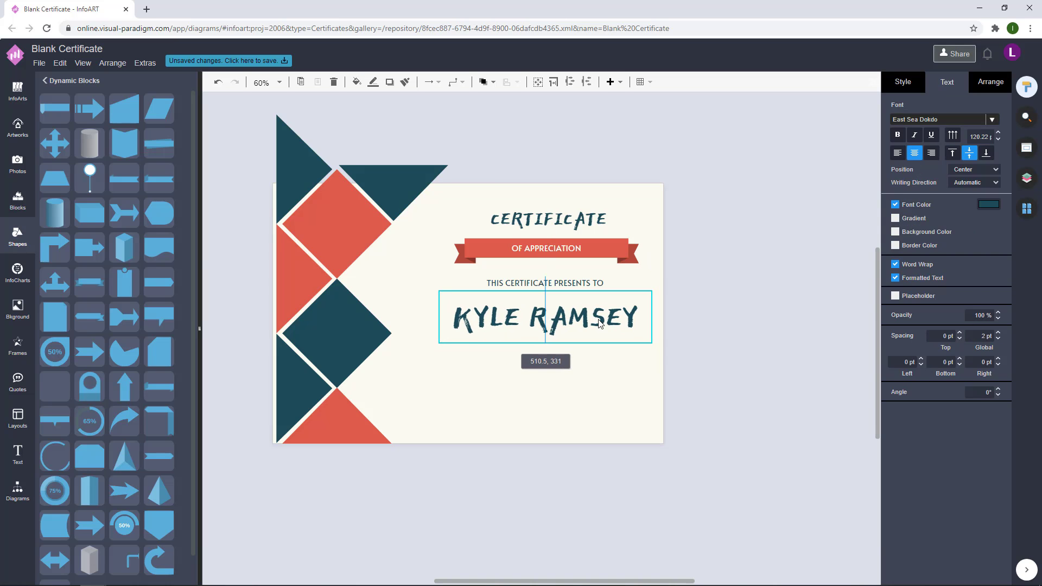
pyautogui.click(601, 325)
pyautogui.keyDown('shift'); pyautogui.click(587, 245); pyautogui.keyUp('shift')
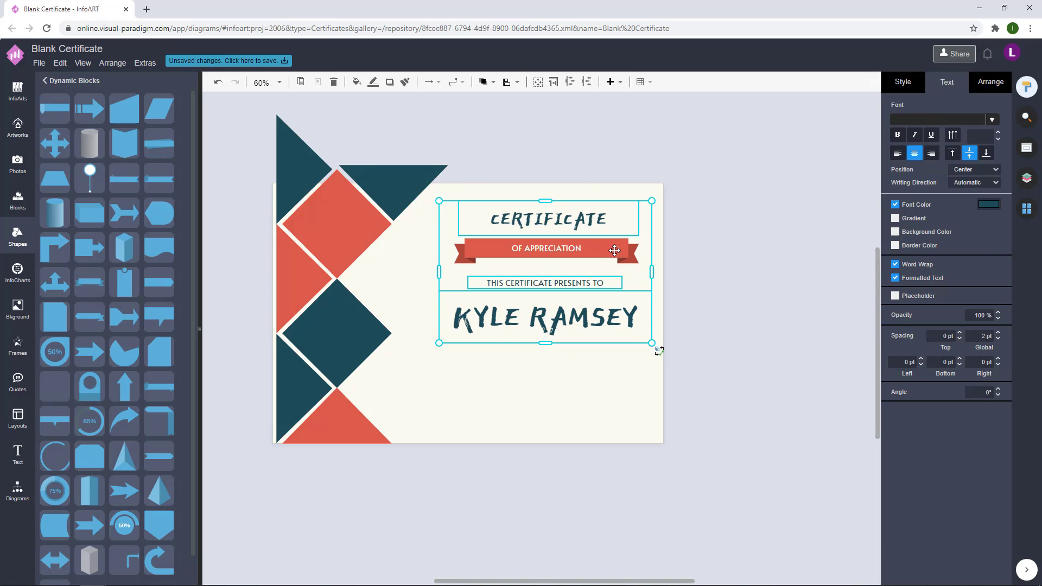
pyautogui.moveTo(571, 248); pyautogui.dragTo(548, 248)
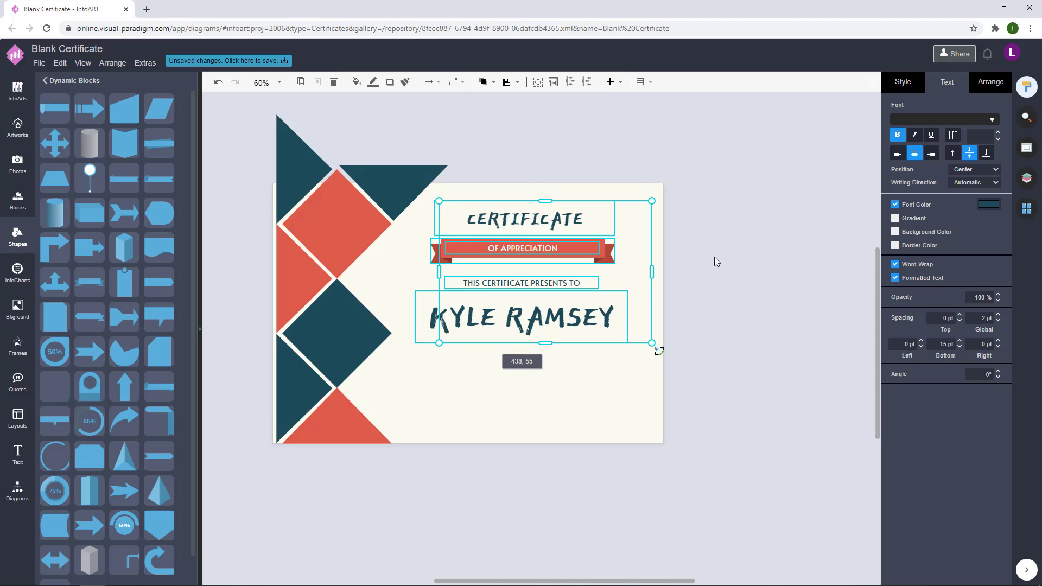
# Step: Nudge the name box up and left and move the CERTIFICATE title slightly left
pyautogui.click(714, 256)
pyautogui.press('Tab')
pyautogui.click(720, 255)
pyautogui.press('Tab')
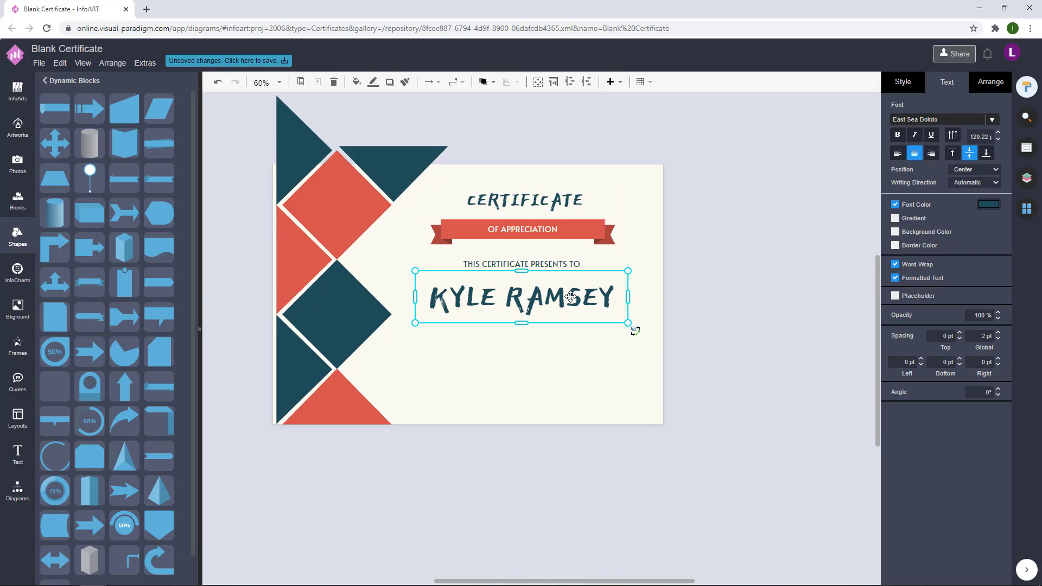
pyautogui.moveTo(569, 306)
pyautogui.mouseDown()
pyautogui.moveTo(606, 293)
pyautogui.moveTo(565, 302)
pyautogui.mouseUp()
pyautogui.press('Tab')
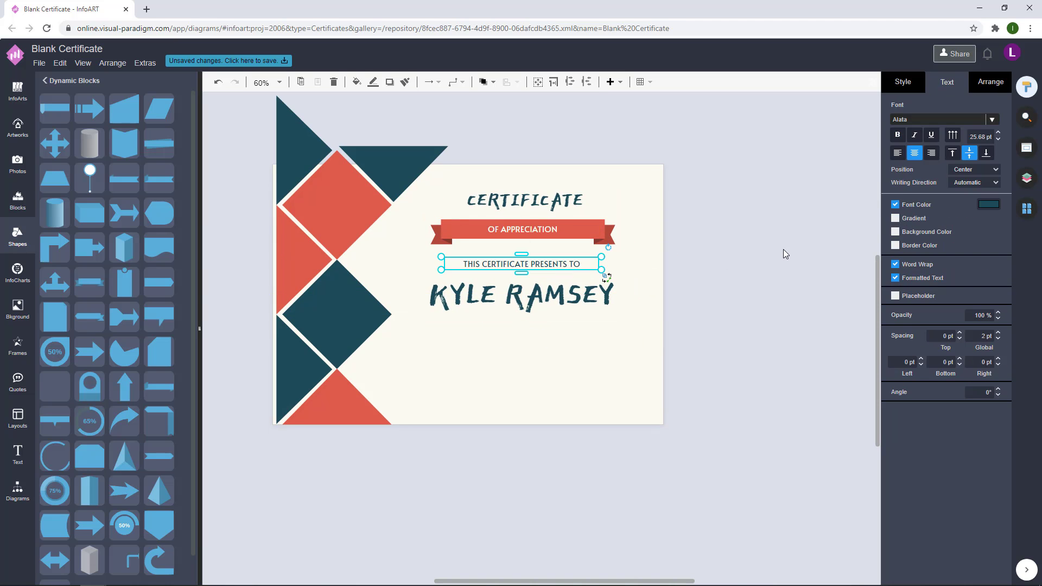
pyautogui.press('Tab')
pyautogui.click(621, 191)
pyautogui.moveTo(572, 203); pyautogui.dragTo(570, 203)
pyautogui.click(699, 177)
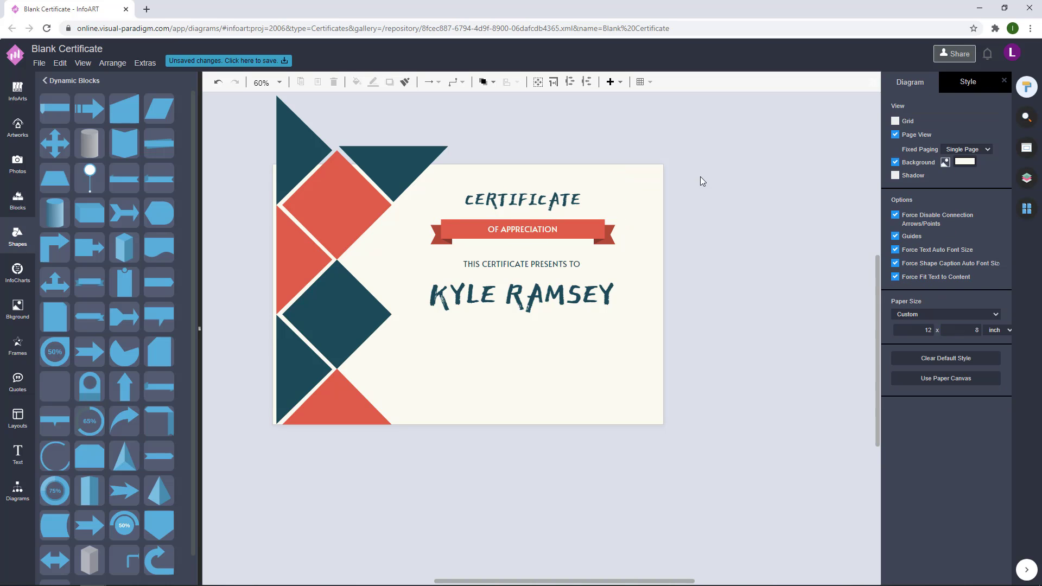
pyautogui.press('Tab')
# Step: Draw a text box below the name with a dark teal font colour
pyautogui.click(714, 195)
pyautogui.moveTo(434, 329); pyautogui.dragTo(557, 356)
pyautogui.click(987, 204)
pyautogui.click(912, 311)
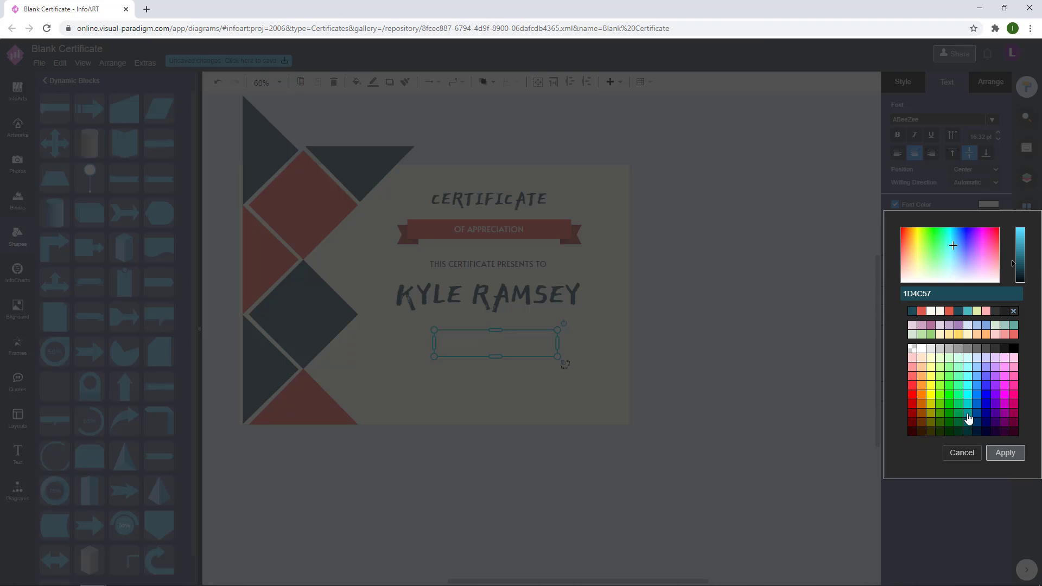
pyautogui.click(1005, 452)
pyautogui.click(988, 204)
pyautogui.click(921, 311)
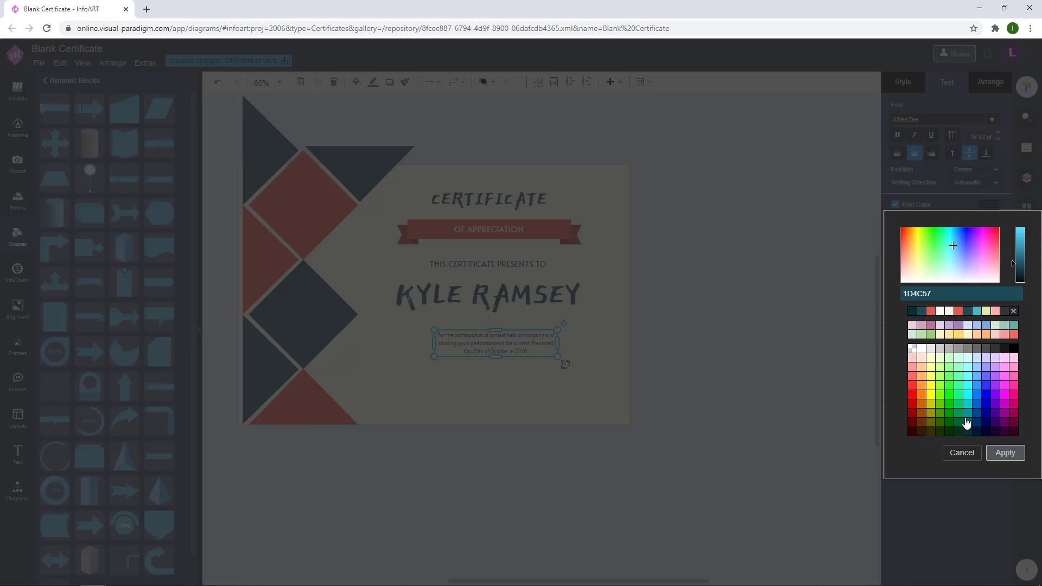
pyautogui.click(1005, 452)
# Step: Resize the description box to three lines and set its font size to 18
pyautogui.click(530, 367)
pyautogui.click(559, 361)
pyautogui.moveTo(558, 360)
pyautogui.mouseDown()
pyautogui.moveTo(551, 343)
pyautogui.moveTo(573, 365)
pyautogui.mouseUp()
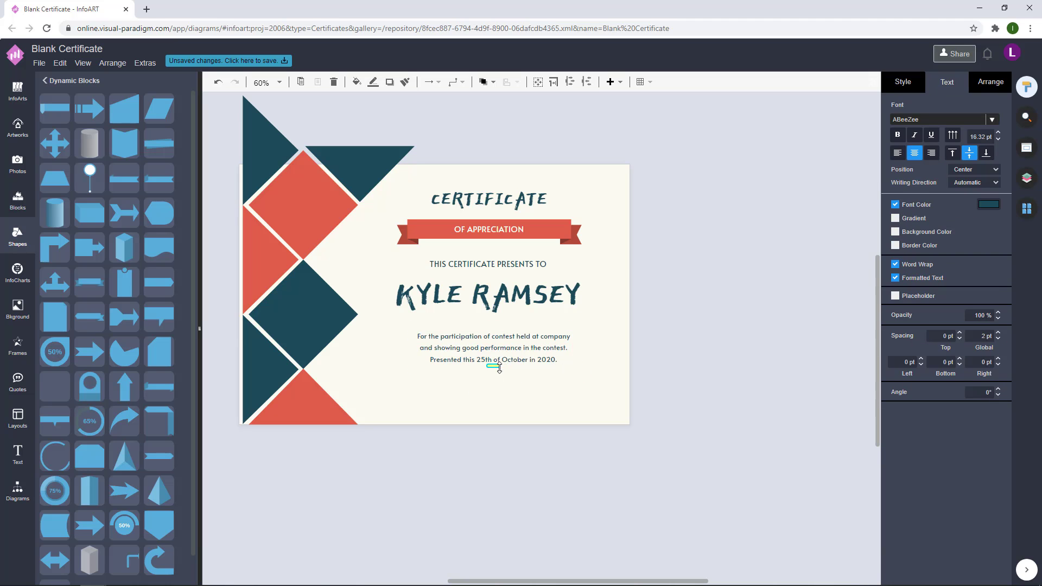
pyautogui.click(734, 330)
pyautogui.click(581, 360)
pyautogui.doubleClick(563, 342)
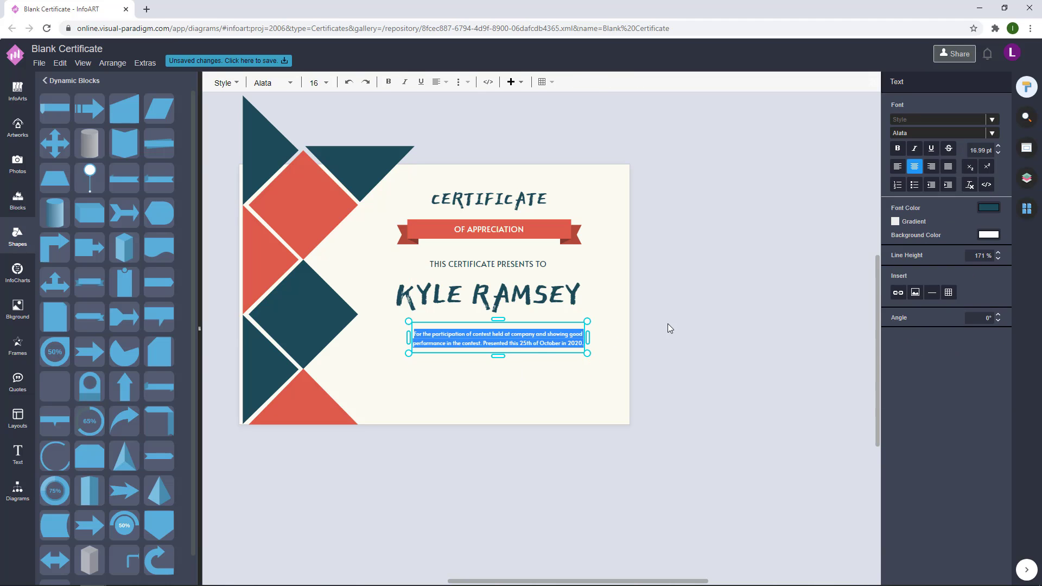
pyautogui.click(587, 338)
pyautogui.moveTo(587, 337); pyautogui.dragTo(573, 337)
pyautogui.doubleClick(569, 337)
pyautogui.moveTo(970, 150); pyautogui.dragTo(1001, 153)
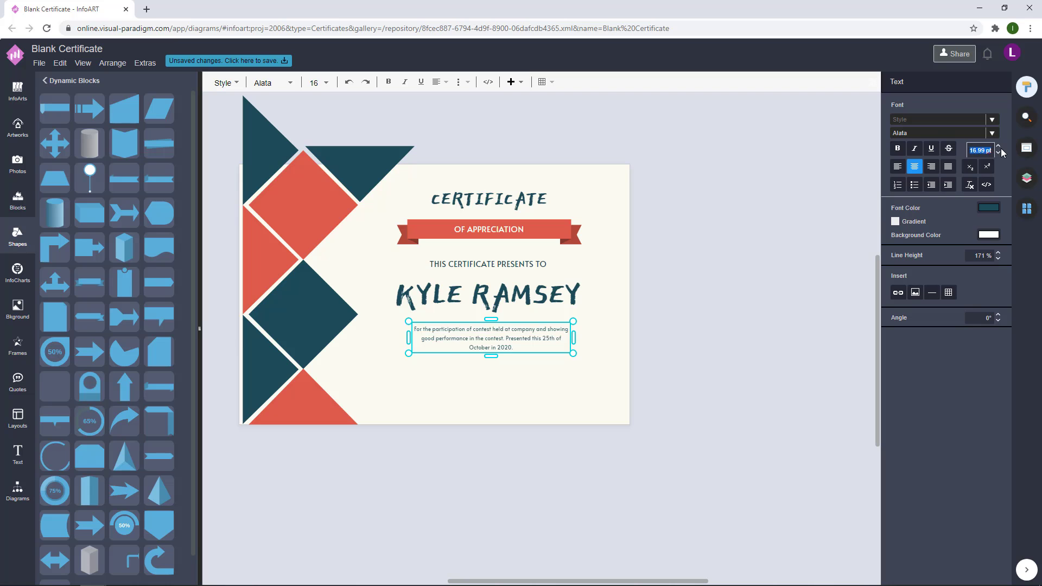
pyautogui.write('18')
pyautogui.click(612, 321)
# Step: Select the subtitle line and highlight all its text for rewriting
pyautogui.click(521, 339)
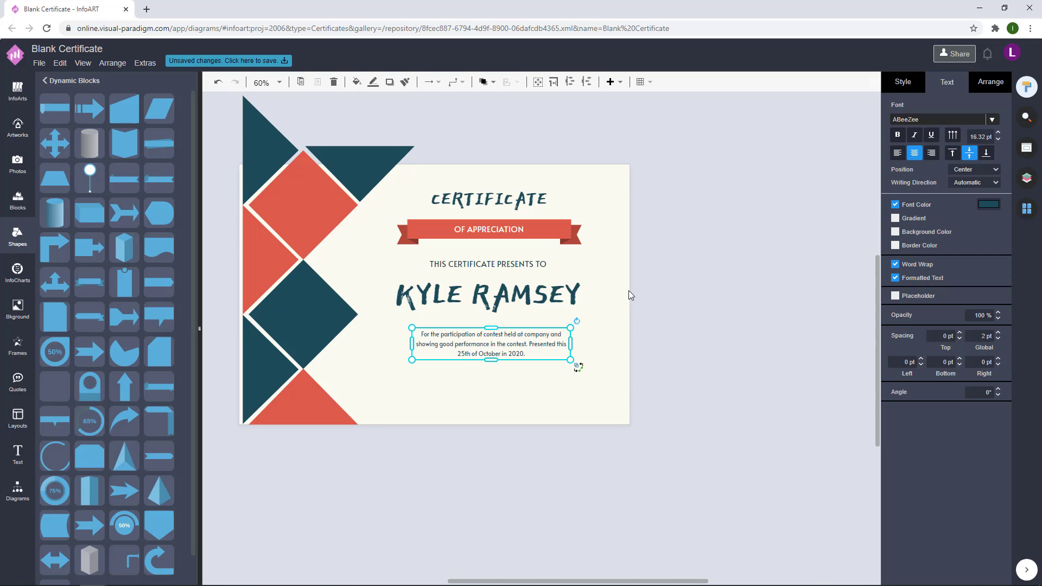
pyautogui.click(551, 291)
pyautogui.click(533, 264)
pyautogui.doubleClick(533, 264)
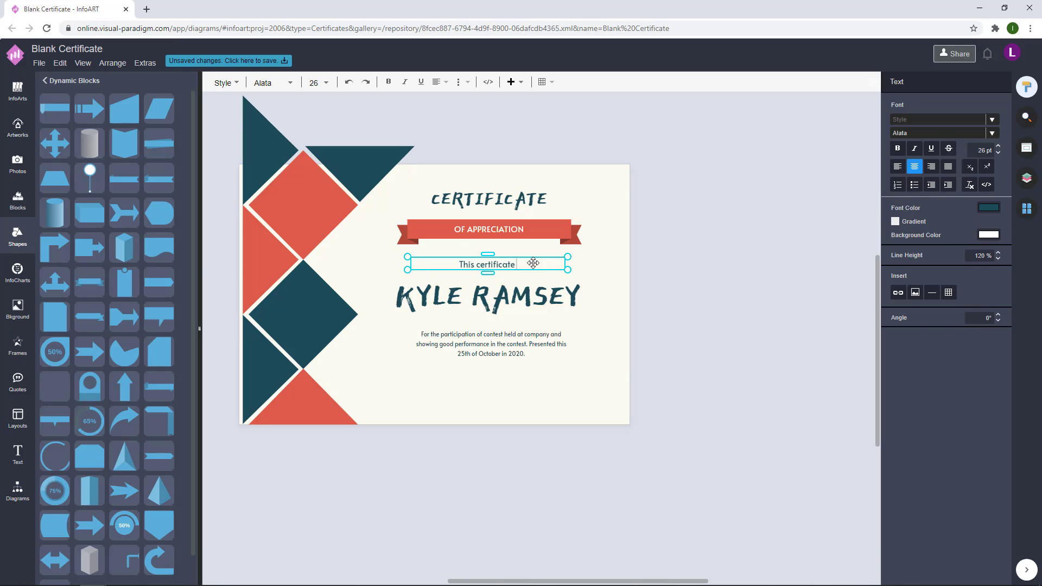
# Step: Finish the subtitle as 'This certificate presents to' and browse the font list
pyautogui.press('Escape')
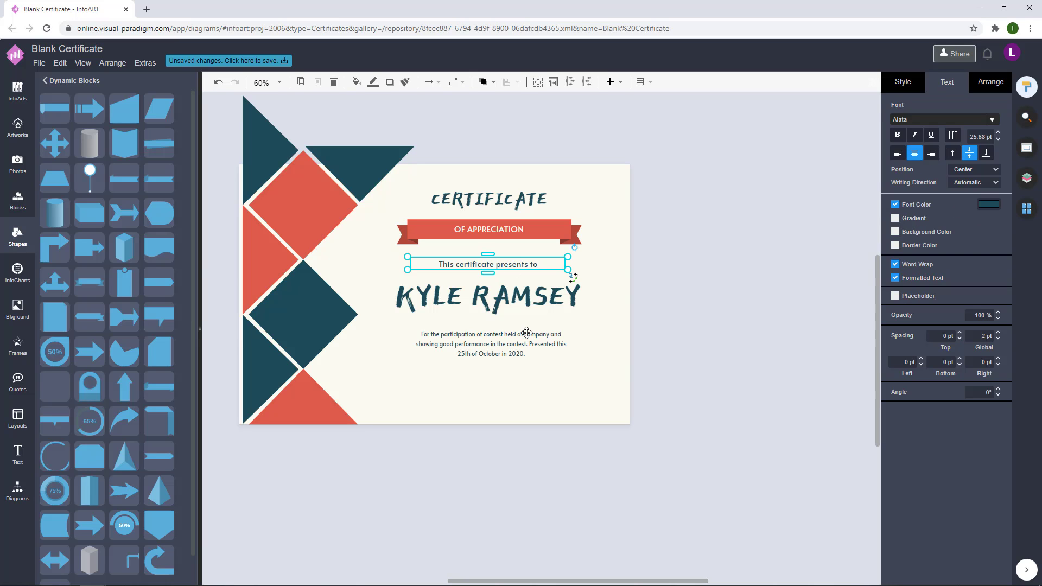
pyautogui.keyDown('shift'); pyautogui.click(524, 332); pyautogui.keyUp('shift')
pyautogui.click(991, 120)
pyautogui.scroll(-1, 899, 187)
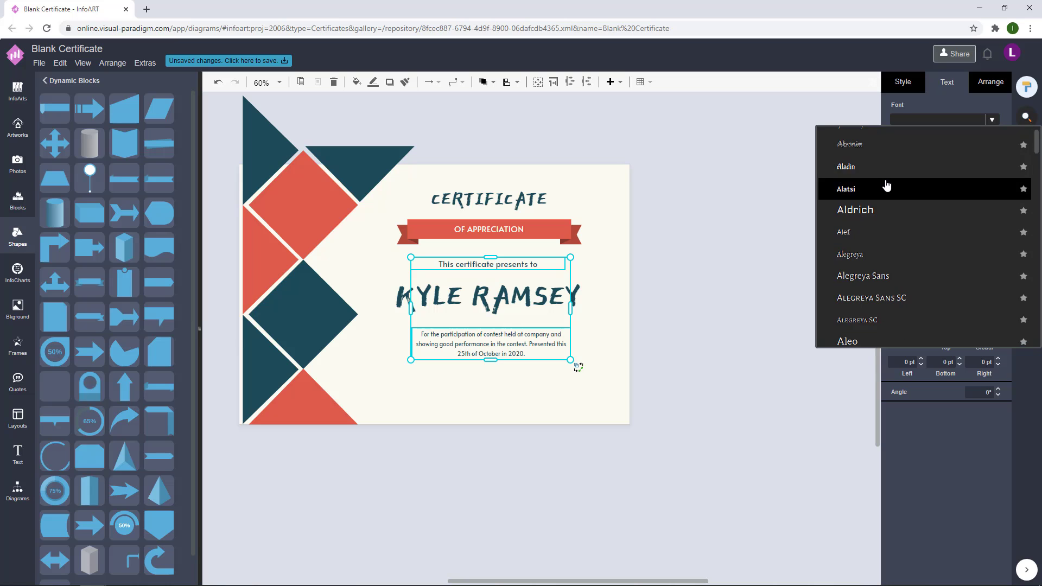
pyautogui.scroll(-1, 881, 196)
pyautogui.scroll(1, 881, 195)
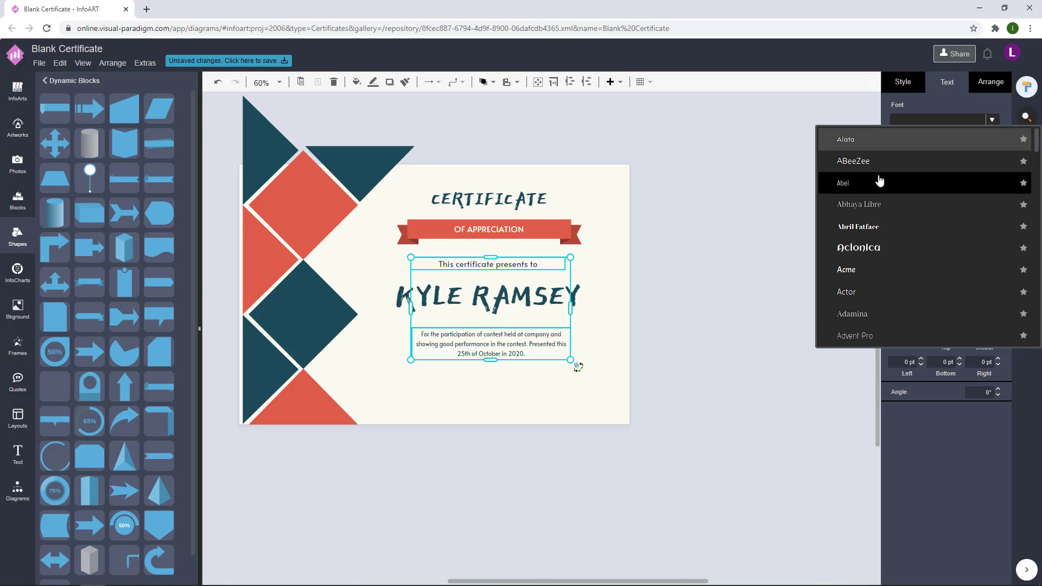
pyautogui.click(724, 177)
# Step: Nudge the name and description up two steps with the arrow keys
pyautogui.click(516, 343)
pyautogui.click(626, 312)
pyautogui.doubleClick(516, 343)
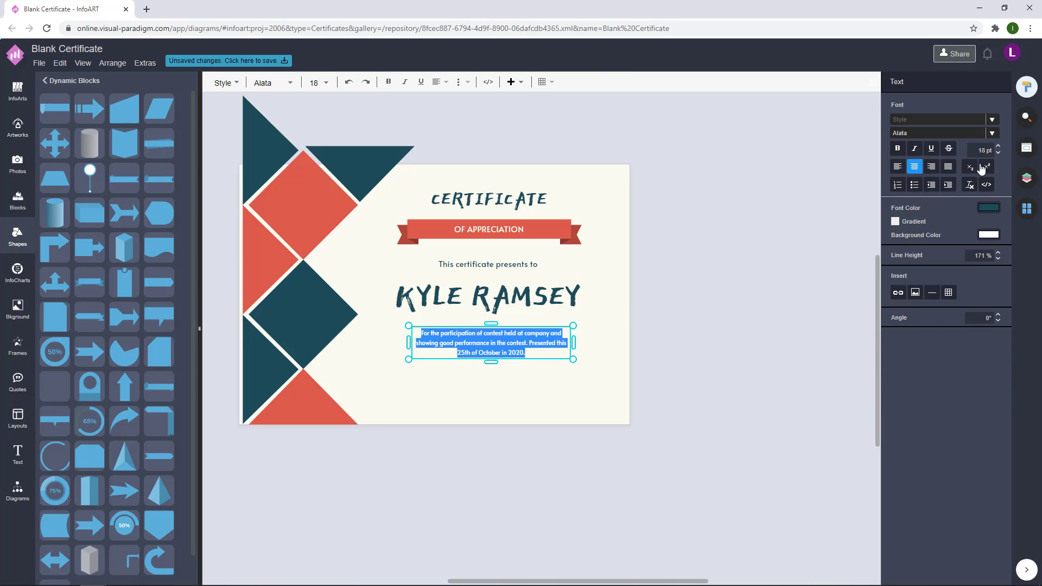
pyautogui.click(753, 332)
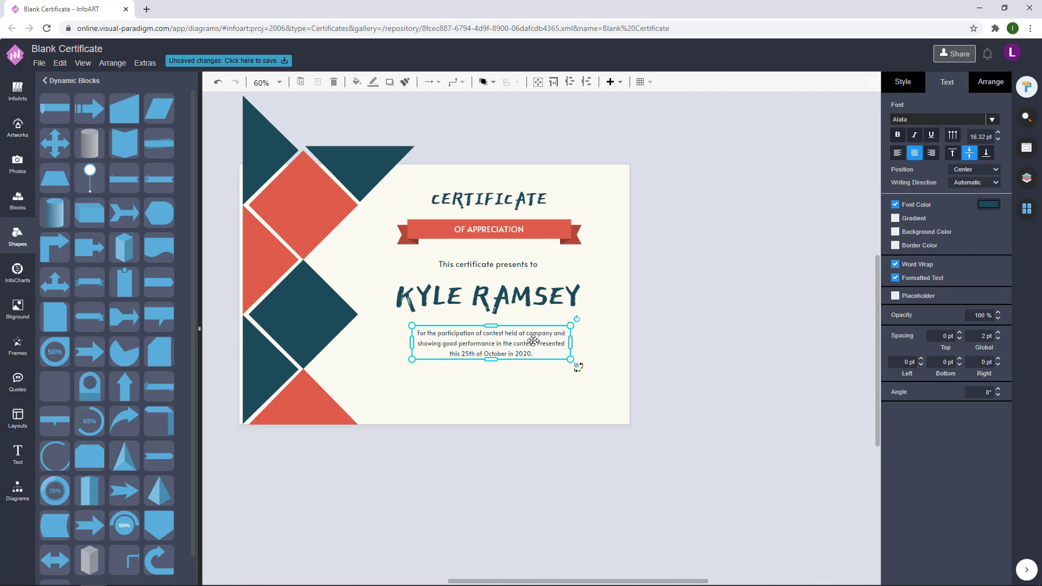
pyautogui.click(741, 283)
pyautogui.click(510, 348)
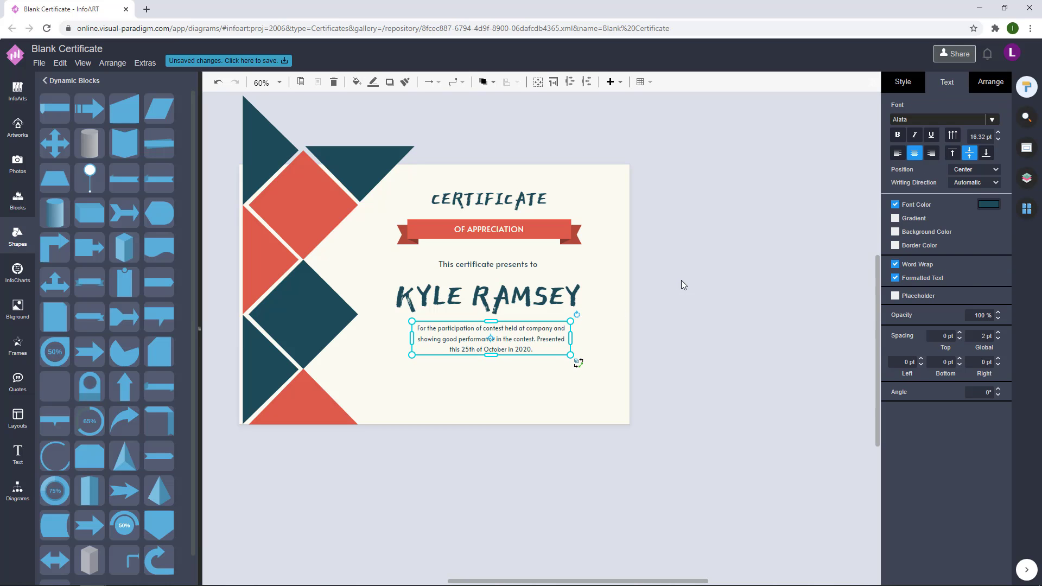
pyautogui.keyDown('shift'); pyautogui.click(525, 301); pyautogui.keyUp('shift')
pyautogui.press('Up')
pyautogui.press('Up')
pyautogui.press('Up')
pyautogui.press('Up')
pyautogui.press('Up')
pyautogui.press('Up')
pyautogui.press('Up')
pyautogui.press('Up')
pyautogui.press('Up')
pyautogui.press('Up')
pyautogui.press('Up')
pyautogui.press('Up')
pyautogui.press('Up')
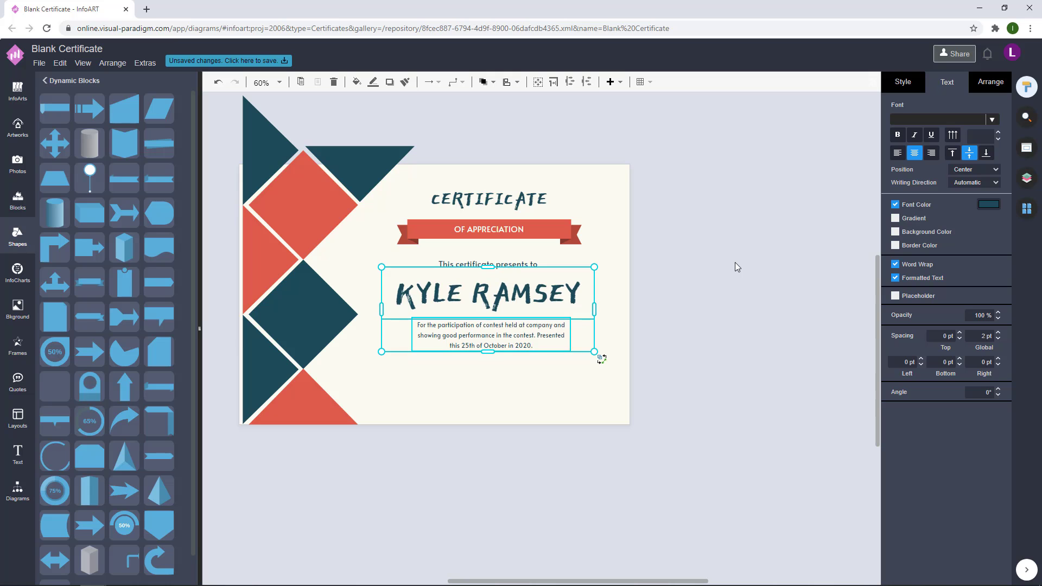
pyautogui.press('Up')
pyautogui.press('Up')
pyautogui.press('Up')
pyautogui.press('Up')
pyautogui.press('Up')
pyautogui.press('Up')
pyautogui.click(735, 262)
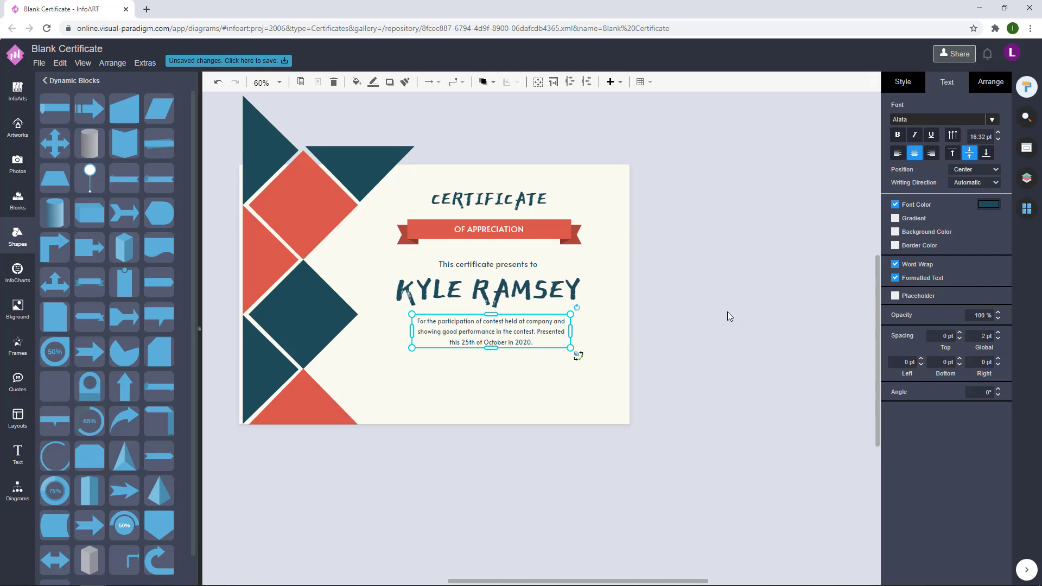
# Step: Move the CERTIFICATE title down slightly and shift the whole text block left
pyautogui.moveTo(692, 356); pyautogui.dragTo(336, 242)
pyautogui.click(711, 246)
pyautogui.moveTo(522, 197); pyautogui.dragTo(539, 187)
pyautogui.moveTo(676, 384); pyautogui.dragTo(341, 182)
pyautogui.click(679, 234)
pyautogui.moveTo(680, 357); pyautogui.dragTo(346, 148)
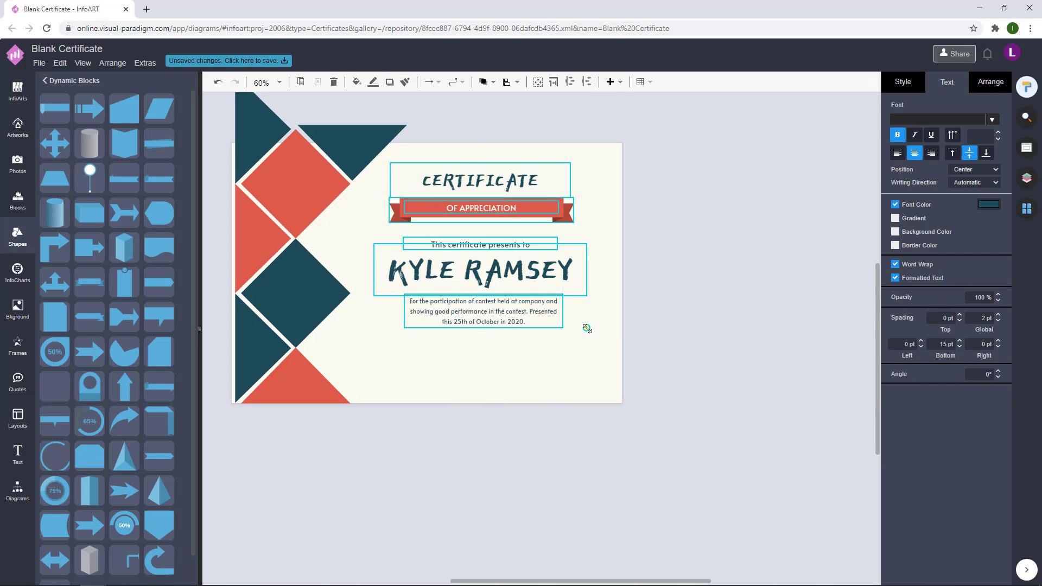
pyautogui.moveTo(541, 280); pyautogui.dragTo(537, 279)
pyautogui.click(685, 353)
pyautogui.moveTo(665, 363); pyautogui.dragTo(307, 148)
# Step: Place a pair of boxes below the description, widened and centred under the text
pyautogui.click(750, 177)
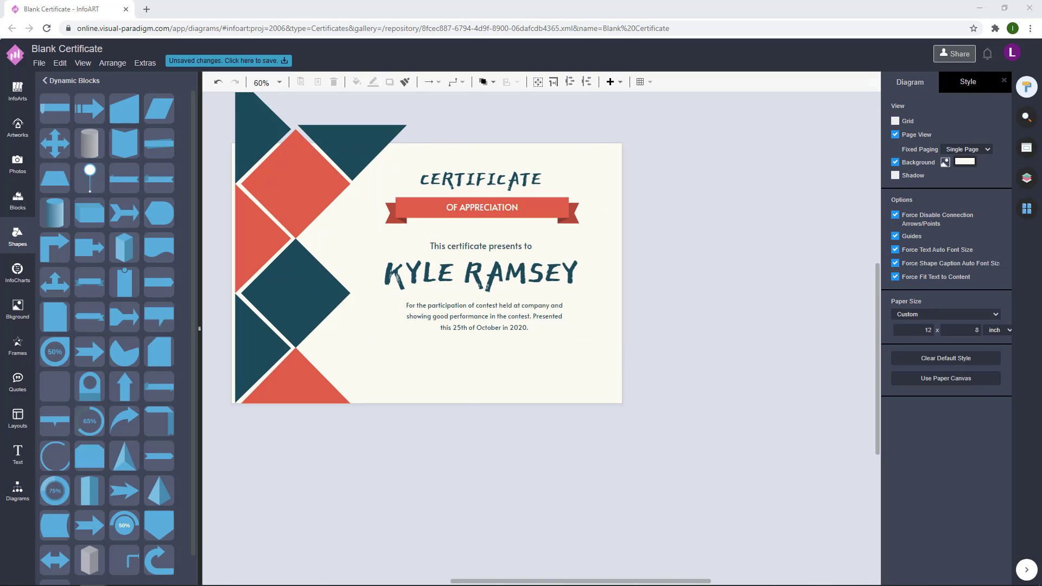
pyautogui.moveTo(470, 394); pyautogui.dragTo(586, 389)
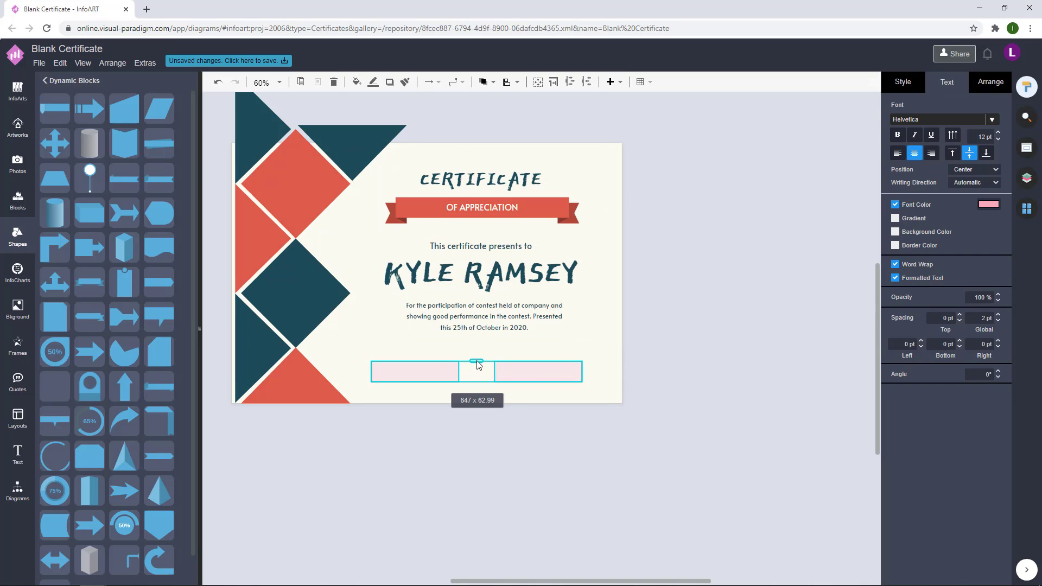
pyautogui.scroll(1, 397, 377)
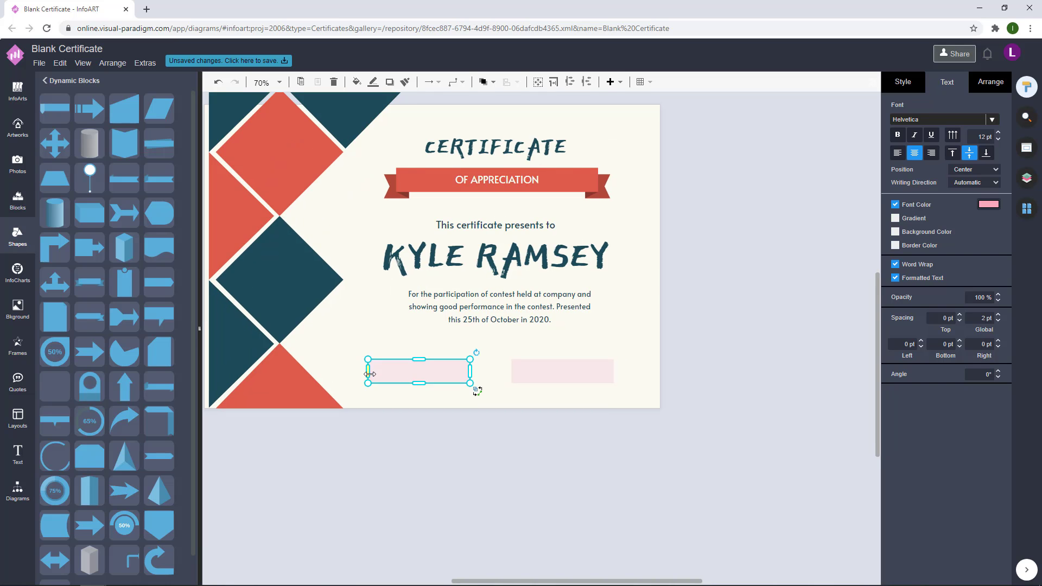
pyautogui.press('Tab')
pyautogui.moveTo(362, 370); pyautogui.dragTo(345, 371)
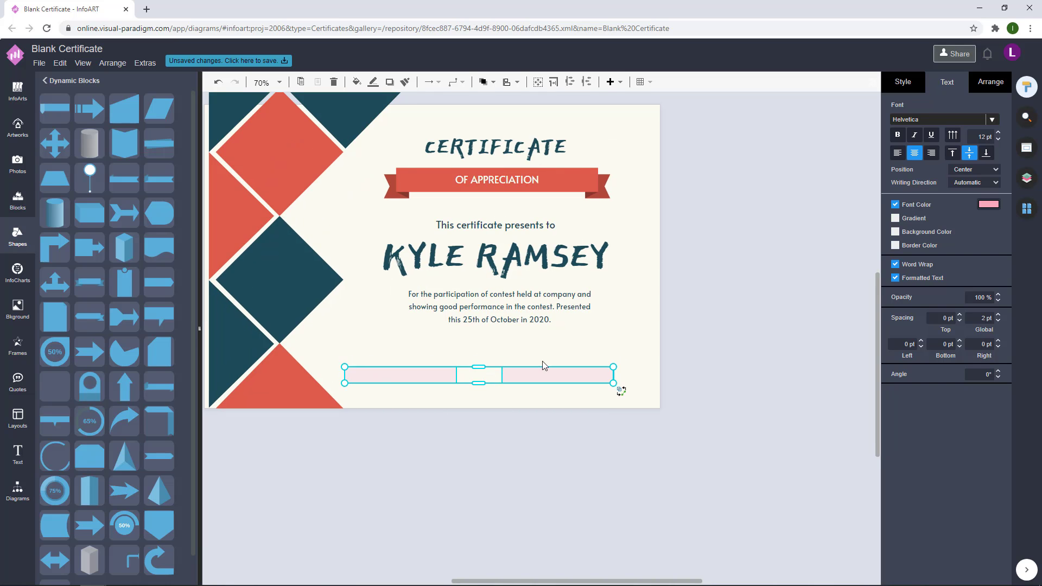
pyautogui.moveTo(479, 362); pyautogui.dragTo(479, 366)
pyautogui.click(633, 367)
pyautogui.click(570, 373)
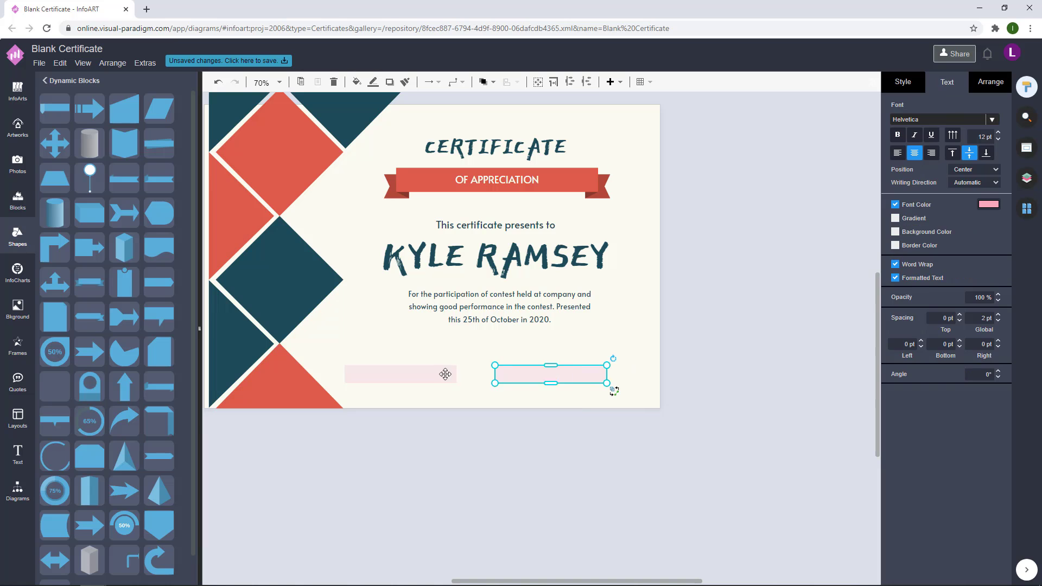
pyautogui.moveTo(569, 374); pyautogui.dragTo(595, 373)
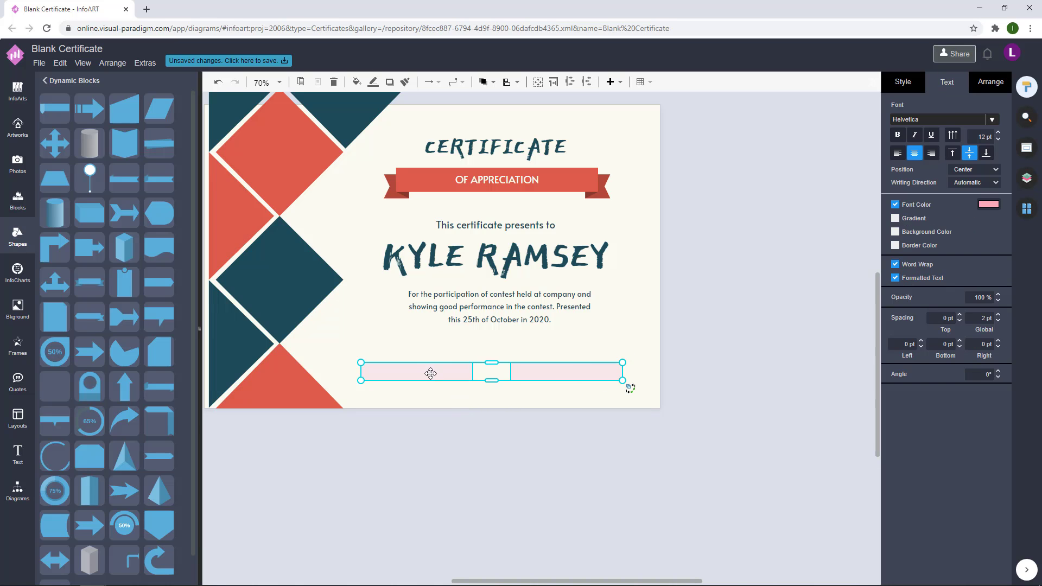
# Step: Fill the box pair with coral #DE5B49
pyautogui.click(902, 81)
pyautogui.click(988, 157)
pyautogui.hotkey('ctrl', 'v')
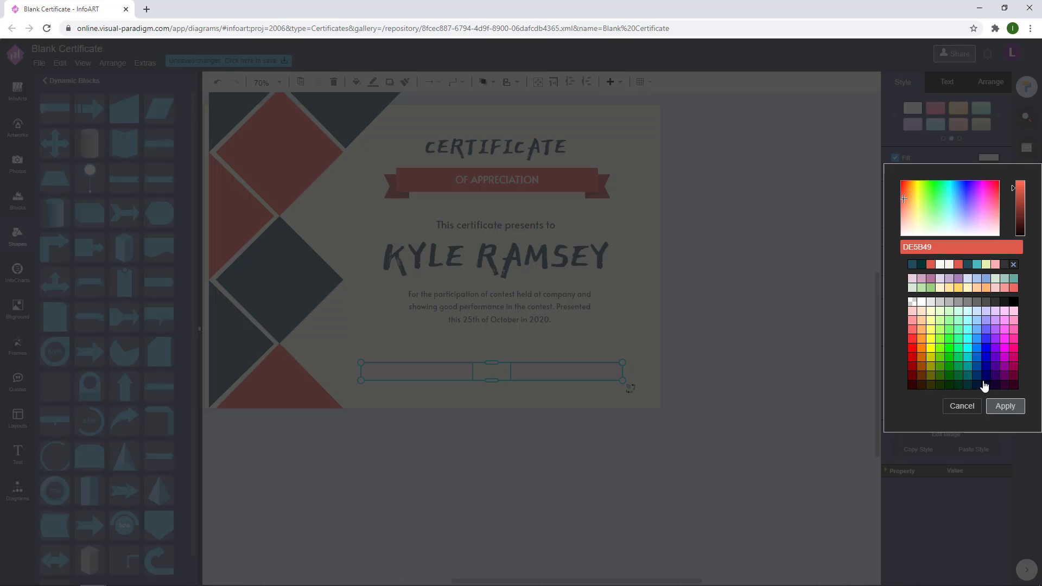
pyautogui.click(1005, 405)
pyautogui.click(727, 344)
pyautogui.scroll(1, 725, 344)
# Step: Duplicate the bars slightly up and left and fill the copies dark teal #1D4C57
pyautogui.click(456, 415)
pyautogui.moveTo(455, 414); pyautogui.dragTo(468, 419)
pyautogui.click(467, 418)
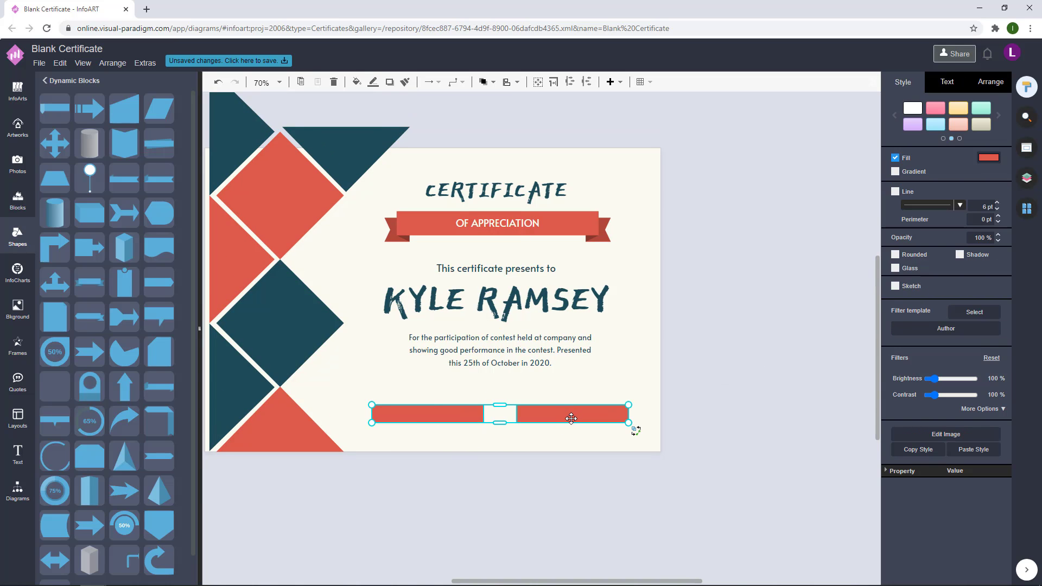
pyautogui.moveTo(571, 418); pyautogui.dragTo(568, 414)
pyautogui.click(990, 156)
pyautogui.hotkey('ctrl', 'v')
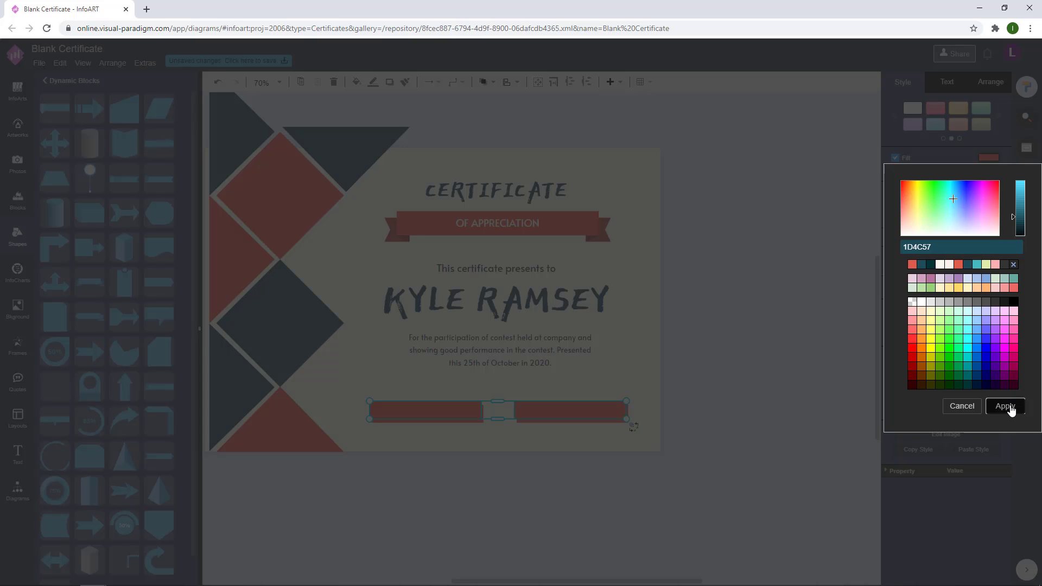
pyautogui.click(1004, 404)
# Step: Marquee-select the bar pairs and all certificate text to check their alignment
pyautogui.click(739, 357)
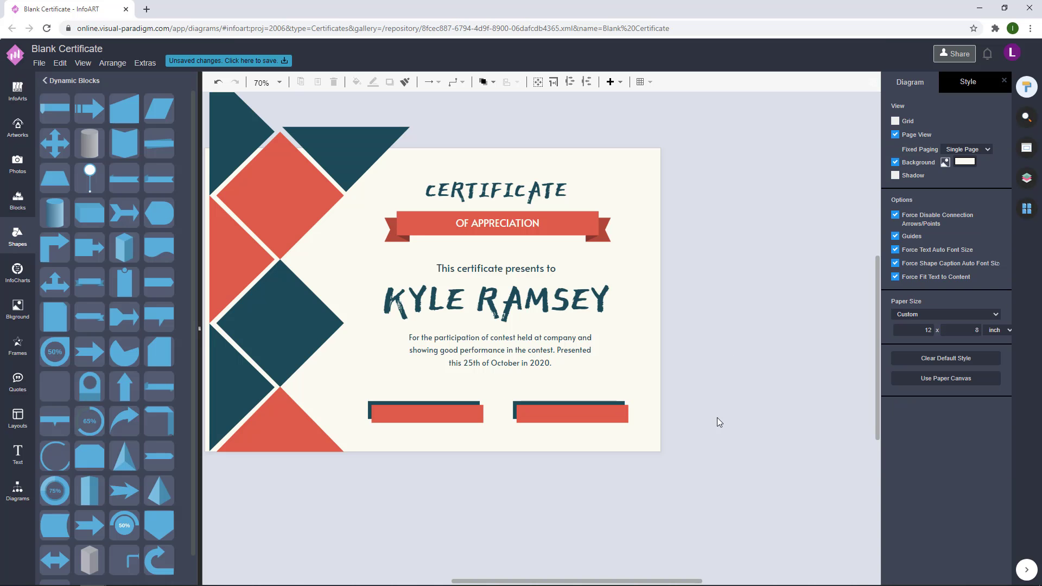
pyautogui.moveTo(697, 459); pyautogui.dragTo(365, 396)
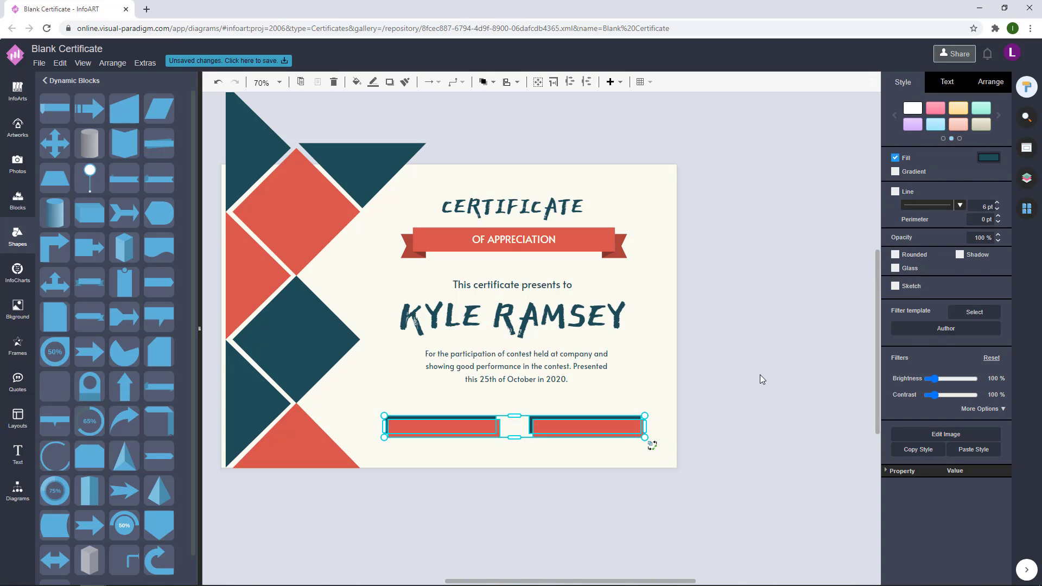
pyautogui.click(726, 453)
pyautogui.moveTo(726, 453); pyautogui.dragTo(341, 166)
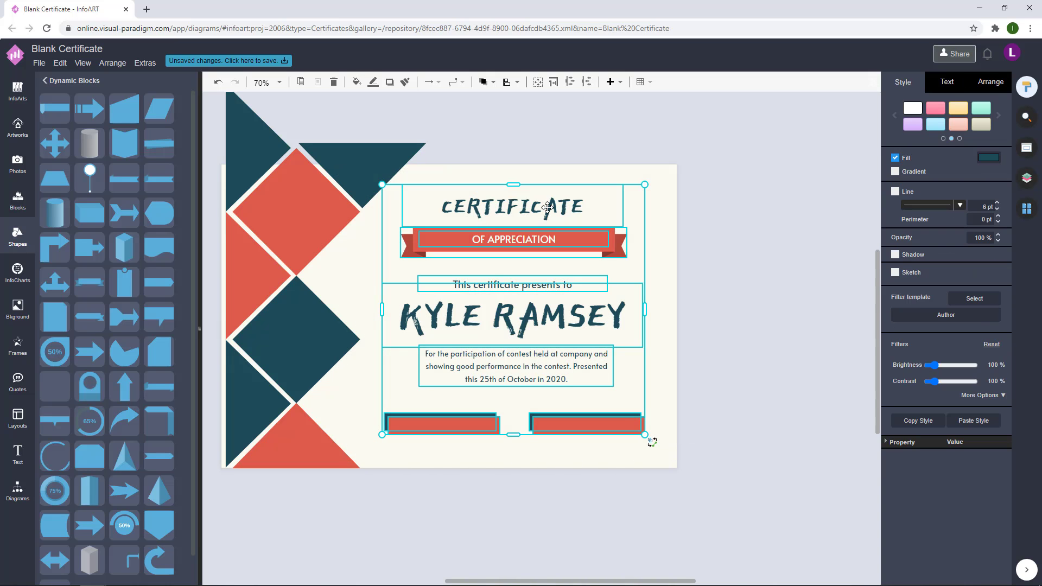
pyautogui.click(702, 250)
pyautogui.moveTo(704, 439); pyautogui.dragTo(333, 372)
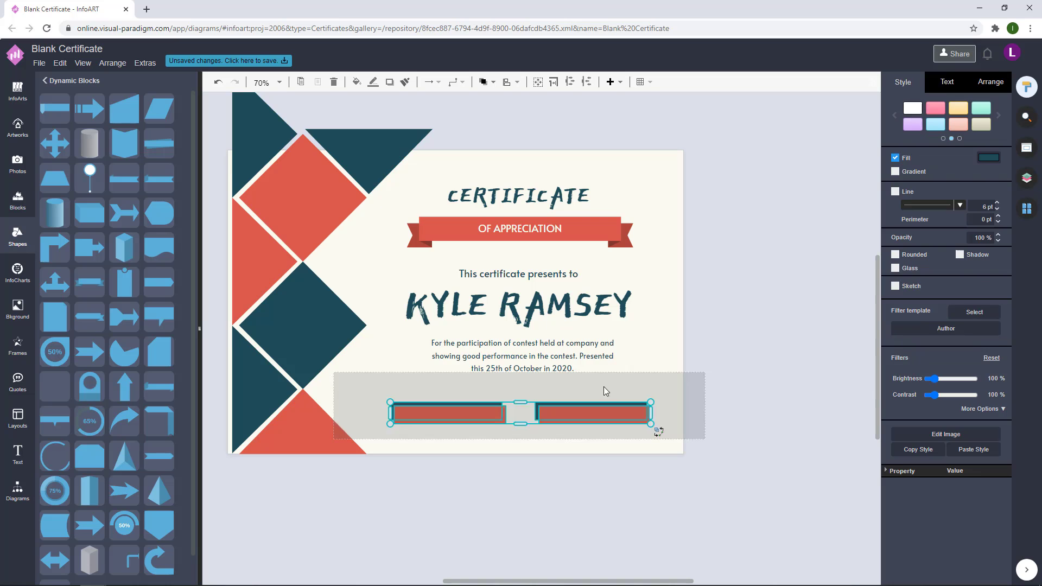
pyautogui.click(703, 351)
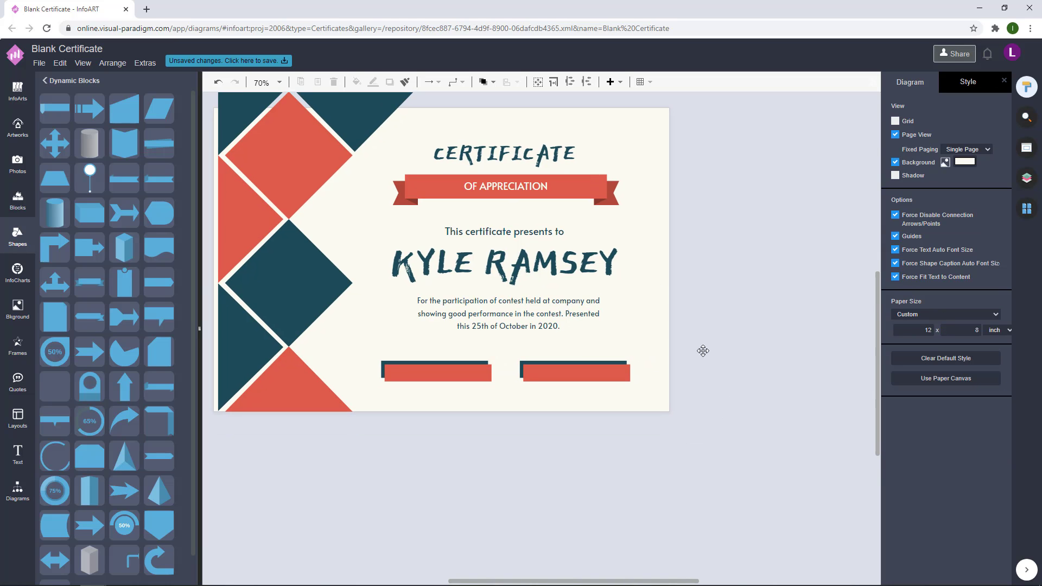
# Step: Check the subtitle and name groups, then move the empty text box under the left bar
pyautogui.click(532, 225)
pyautogui.click(586, 240)
pyautogui.click(589, 232)
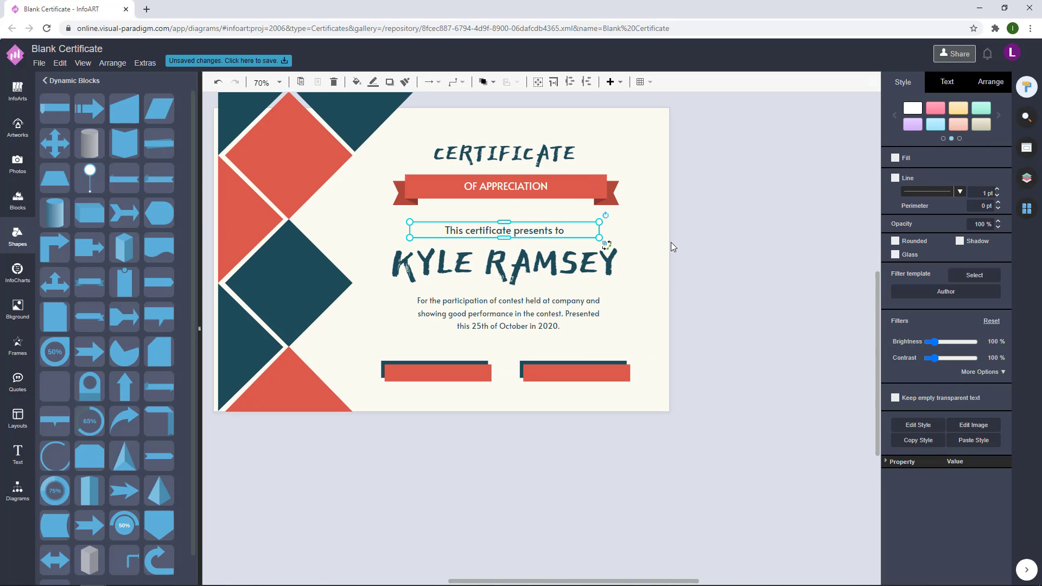
pyautogui.click(725, 228)
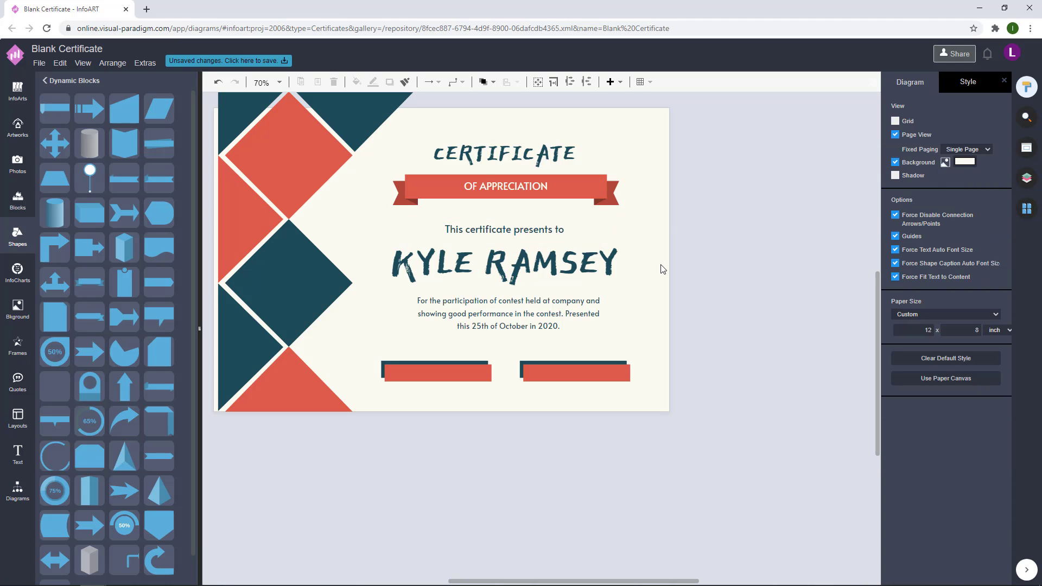
pyautogui.click(597, 238)
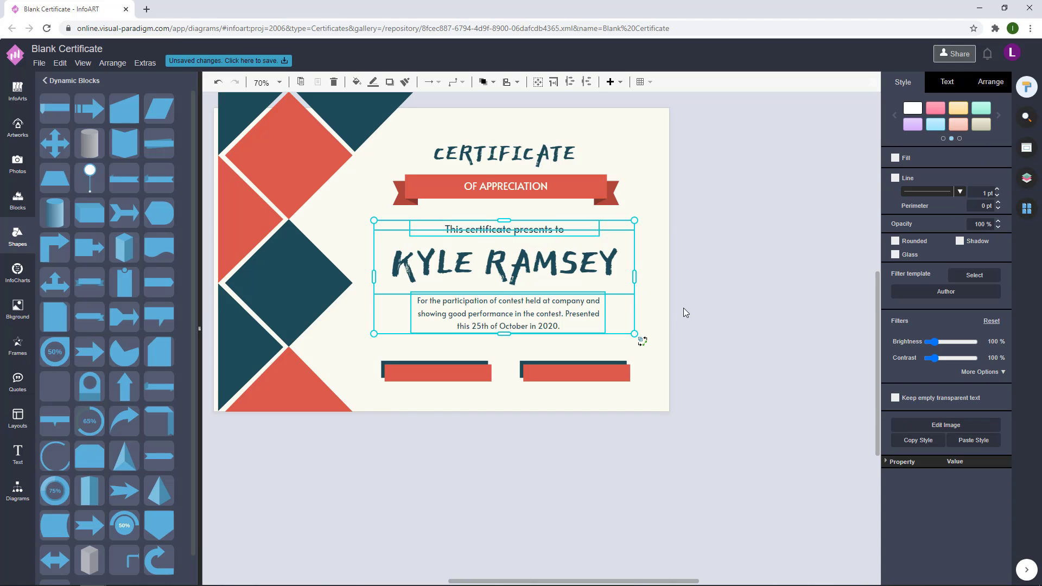
pyautogui.click(720, 282)
pyautogui.moveTo(456, 324); pyautogui.dragTo(485, 397)
# Step: Give the text box a dark teal font and label it SIGNATURE
pyautogui.click(946, 81)
pyautogui.click(987, 209)
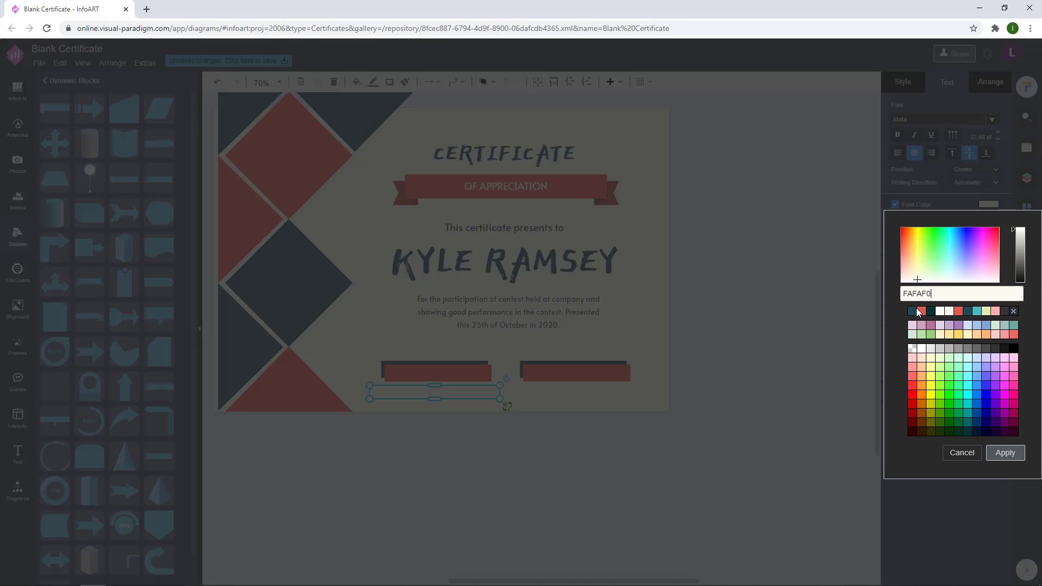
pyautogui.click(916, 320)
pyautogui.click(1004, 452)
pyautogui.click(456, 453)
pyautogui.doubleClick(421, 394)
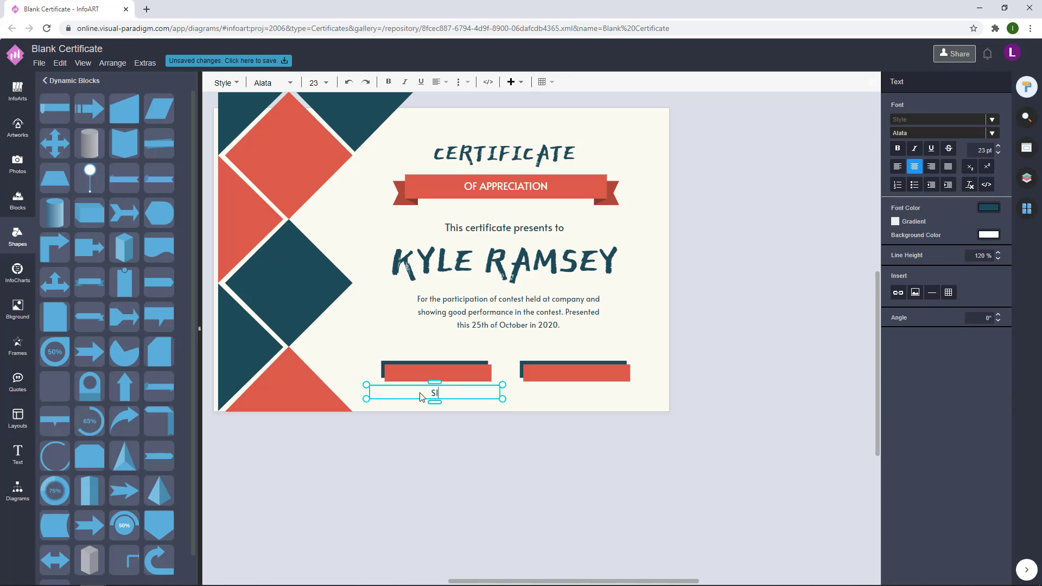
pyautogui.press('Escape')
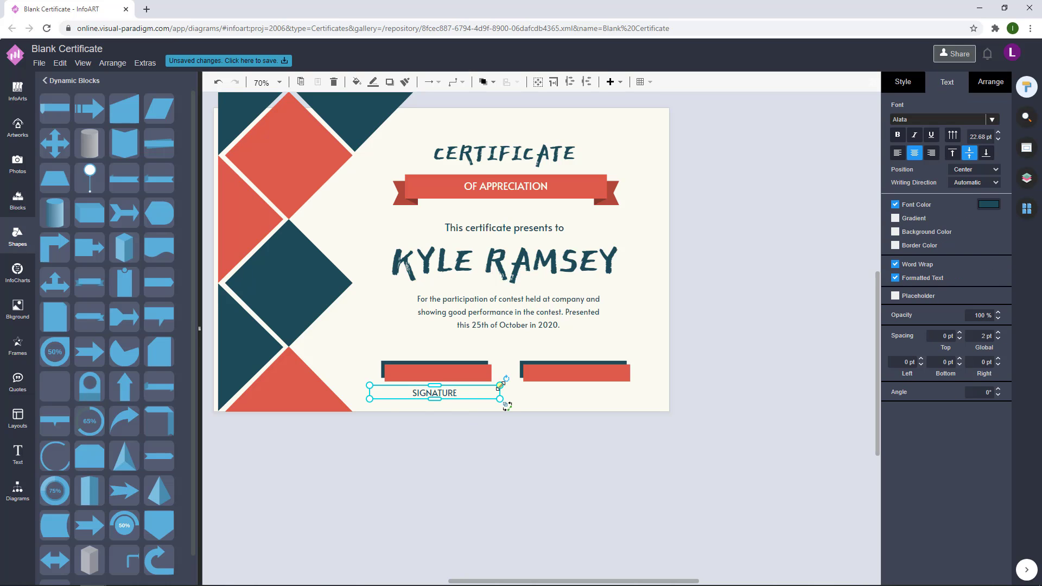
# Step: Copy the label under the right bar as DATE, then nudge both bars and labels up
pyautogui.moveTo(502, 399)
pyautogui.mouseDown()
pyautogui.moveTo(459, 398)
pyautogui.moveTo(586, 392)
pyautogui.mouseUp()
pyautogui.write('DATE')
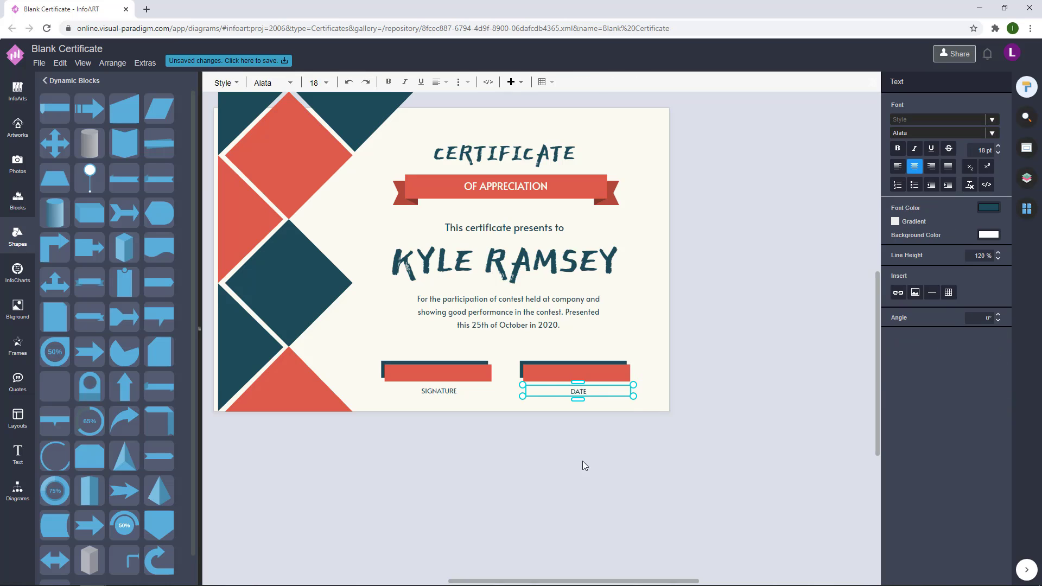
pyautogui.press('Escape')
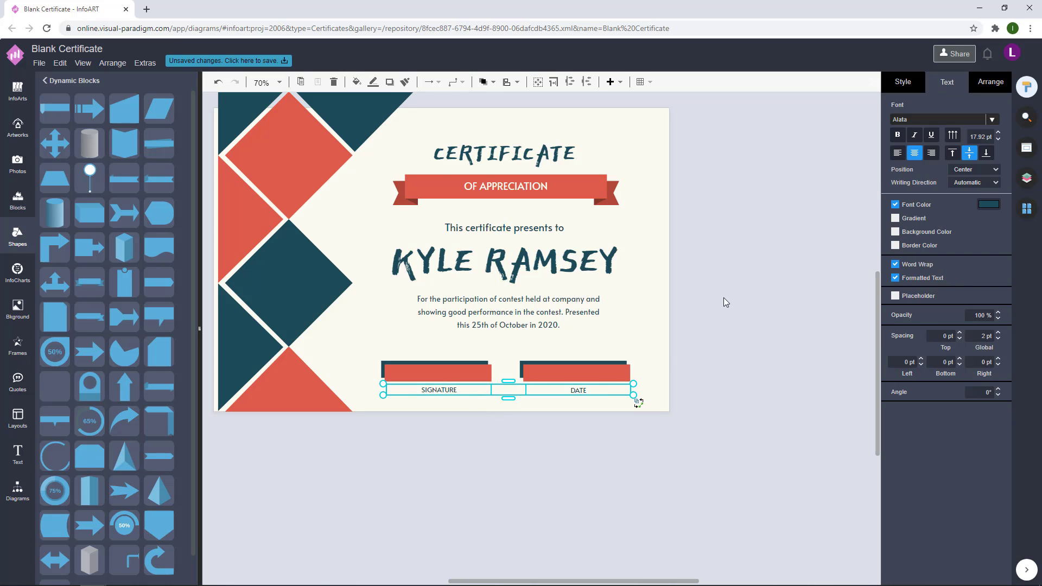
pyautogui.click(724, 299)
pyautogui.scroll(-1, 730, 325)
pyautogui.moveTo(693, 425); pyautogui.dragTo(368, 358)
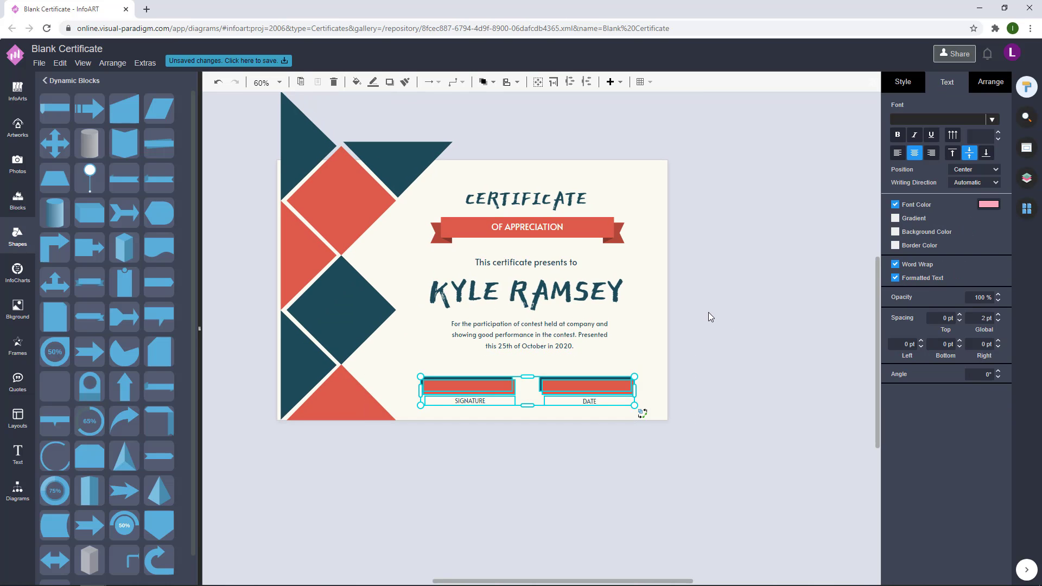
pyautogui.press('Up')
pyautogui.press('Up')
pyautogui.press('Up')
pyautogui.press('Up')
pyautogui.press('Up')
pyautogui.press('Up')
pyautogui.press('Up')
pyautogui.press('Up')
pyautogui.click(714, 419)
pyautogui.moveTo(705, 429); pyautogui.dragTo(385, 175)
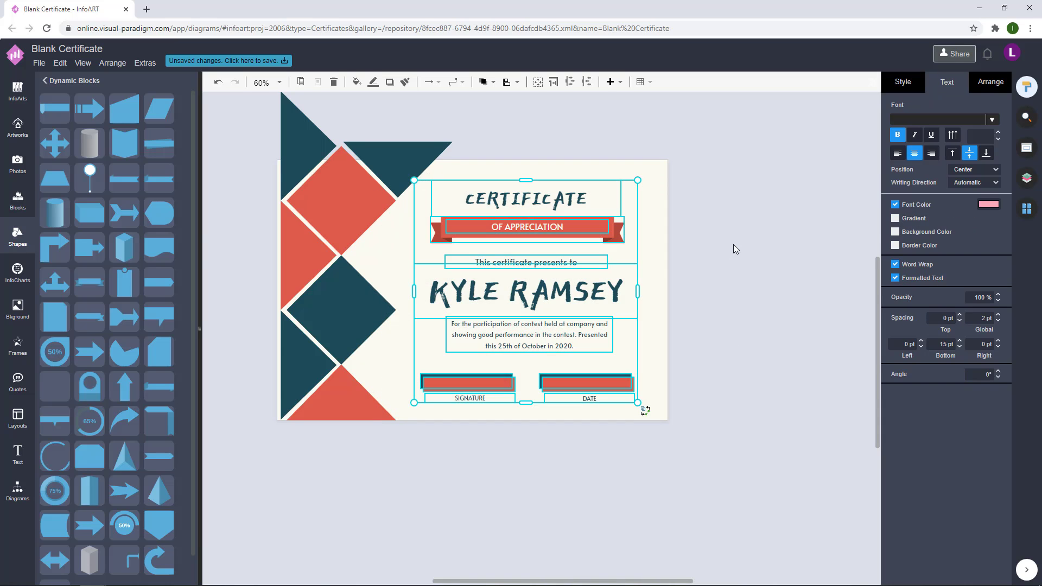
pyautogui.click(734, 244)
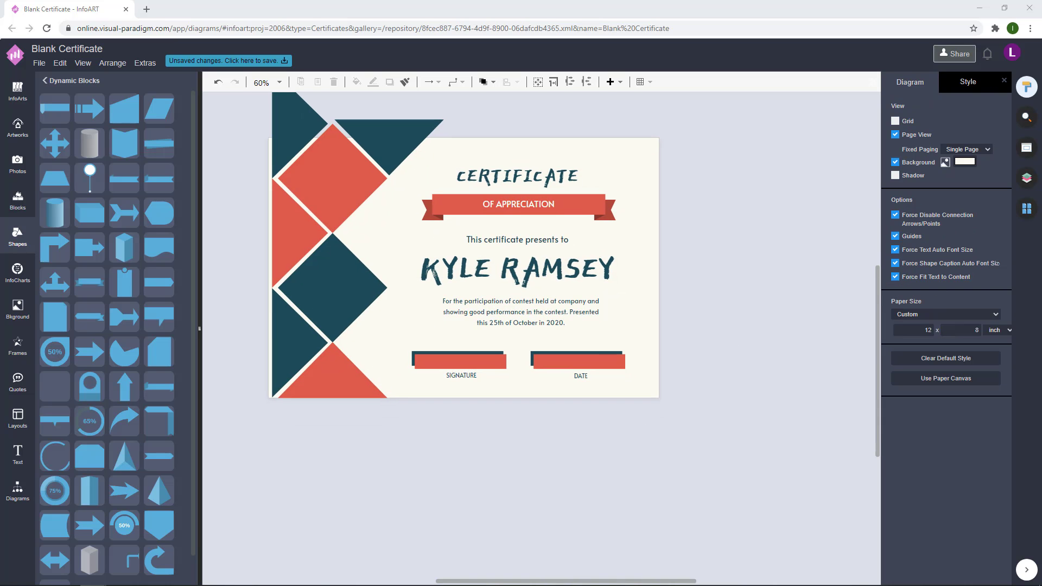
# Step: Paste the round laurel-star badge and place it on the top coral diamond
pyautogui.hotkey('ctrl', 'v')
pyautogui.moveTo(781, 292); pyautogui.dragTo(332, 180)
pyautogui.click(716, 182)
pyautogui.click(347, 172)
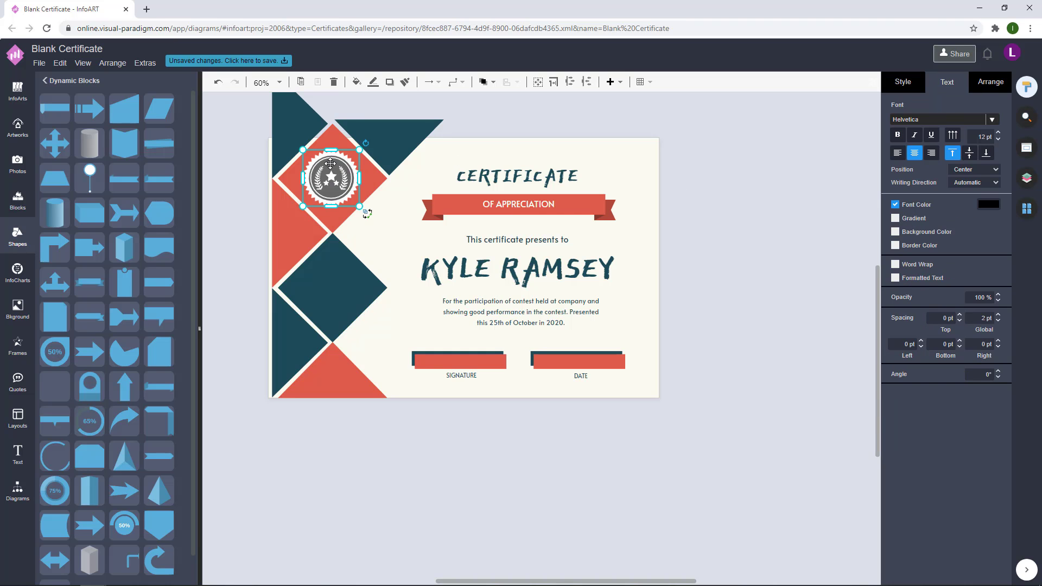
pyautogui.click(330, 163)
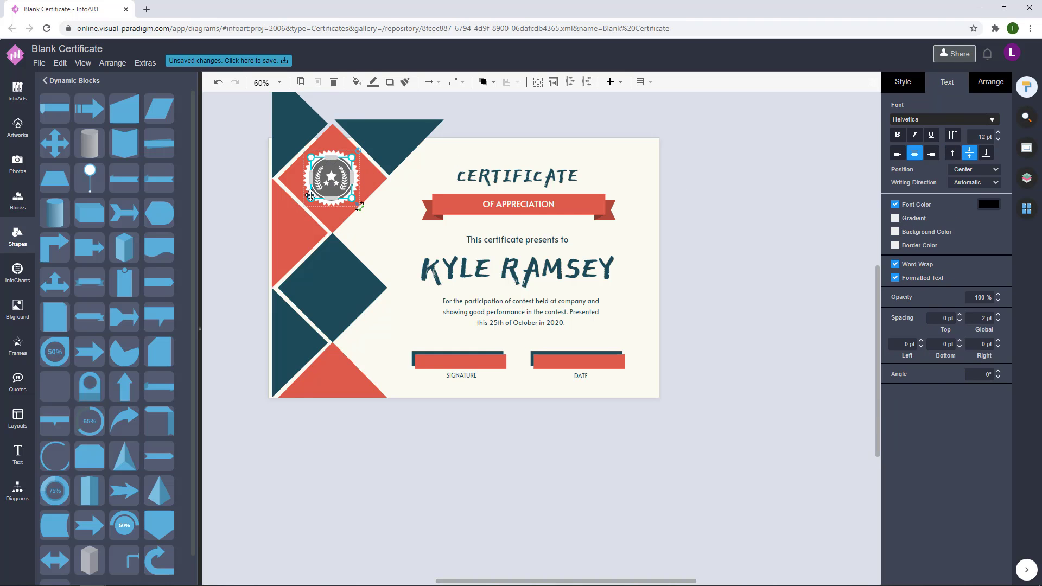
pyautogui.scroll(5, 310, 194)
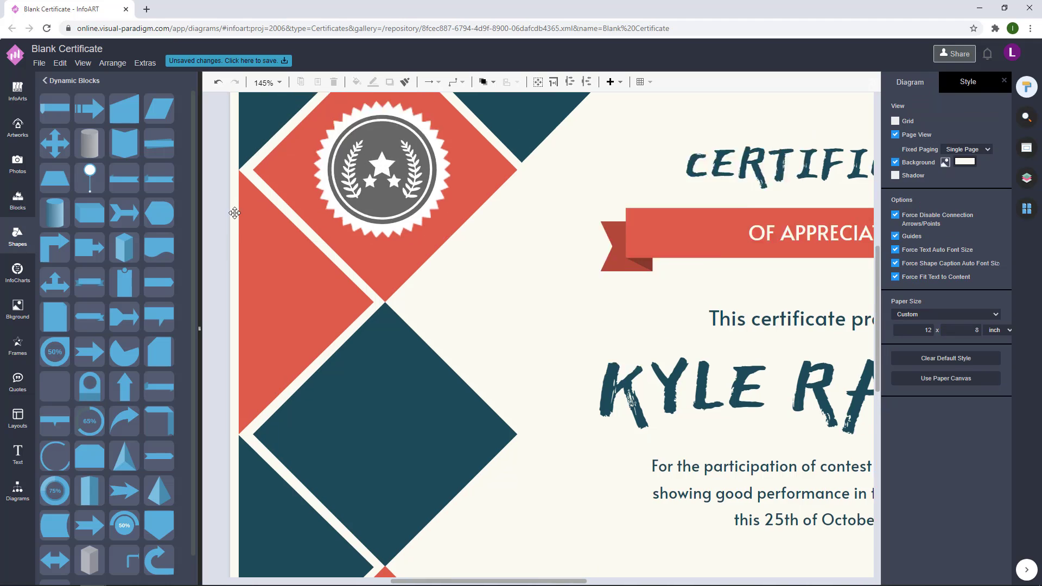
# Step: Fill the badge emblem's grey disc with dark teal to match the border
pyautogui.click(902, 81)
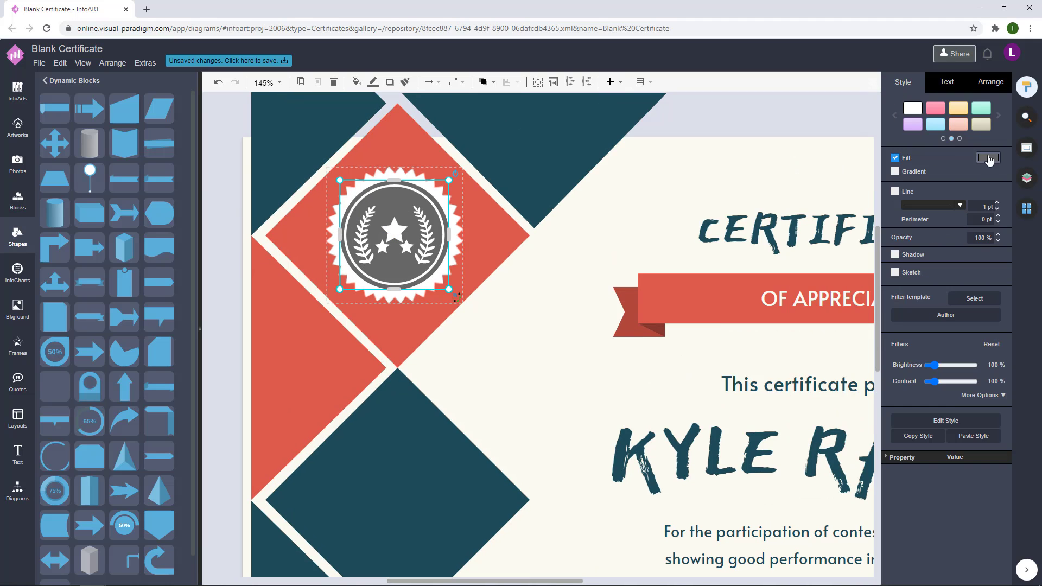
pyautogui.click(988, 158)
pyautogui.click(1019, 224)
pyautogui.press('Return')
pyautogui.click(774, 126)
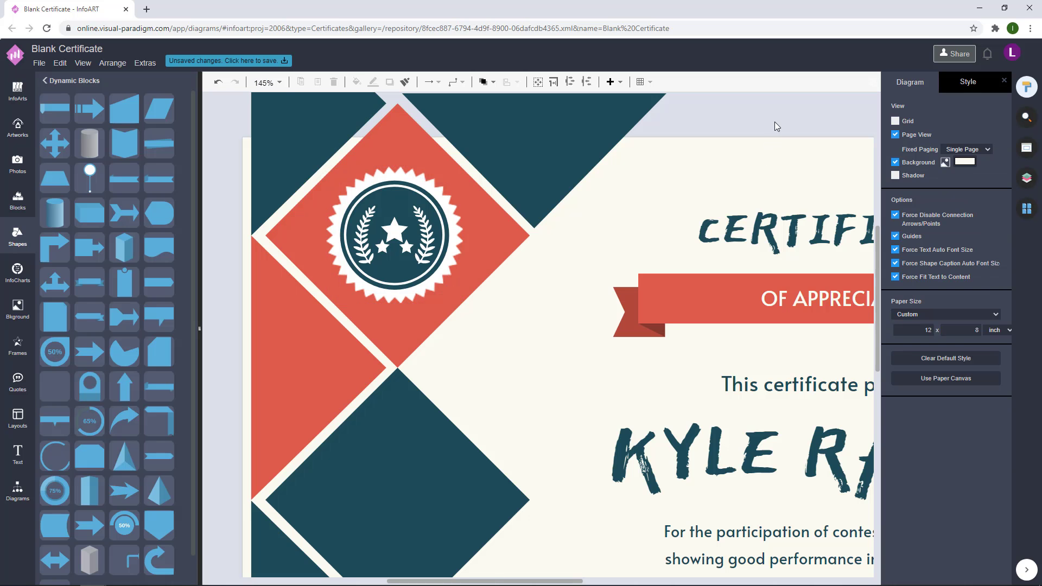
# Step: Zoom out and box-select parts of the layout to review their stacking order
pyautogui.scroll(-5, 776, 163)
pyautogui.moveTo(756, 435); pyautogui.dragTo(223, 92)
pyautogui.click(491, 81)
pyautogui.click(756, 209)
pyautogui.scroll(-1, 756, 210)
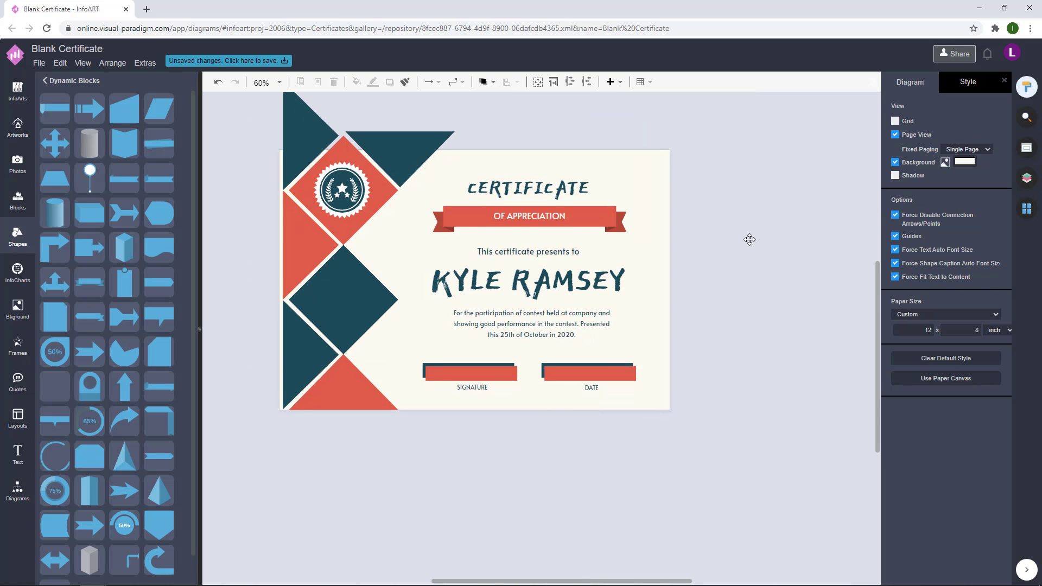
pyautogui.moveTo(705, 426); pyautogui.dragTo(418, 208)
pyautogui.click(751, 223)
pyautogui.scroll(-1, 751, 227)
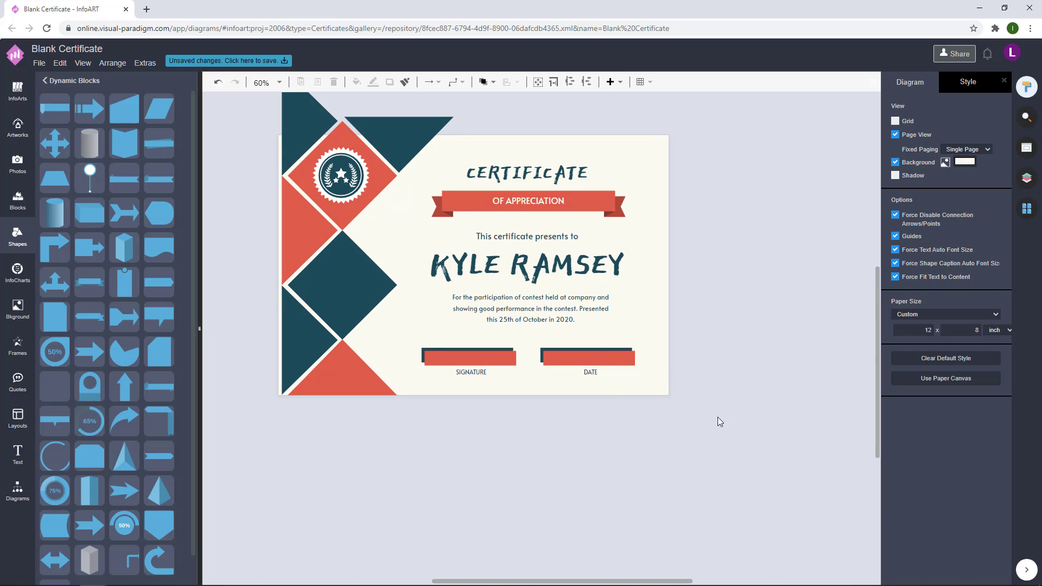
pyautogui.moveTo(716, 421); pyautogui.dragTo(426, 195)
pyautogui.click(749, 227)
pyautogui.scroll(1, 752, 235)
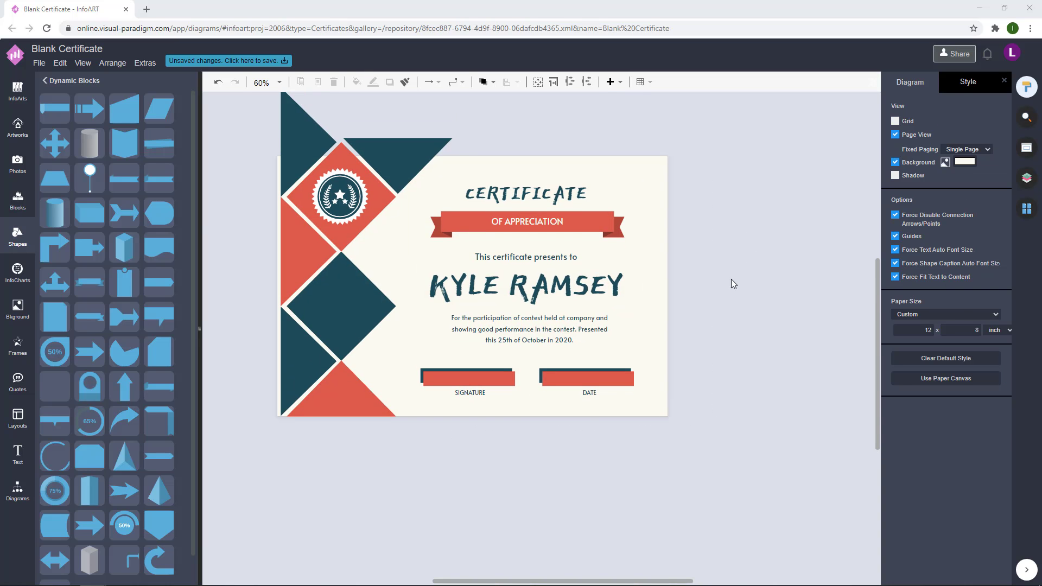
# Step: Paste a rectangle, narrow it into a thin vertical bar and fill it dark teal
pyautogui.hotkey('ctrl', 'v')
pyautogui.moveTo(831, 409); pyautogui.dragTo(736, 404)
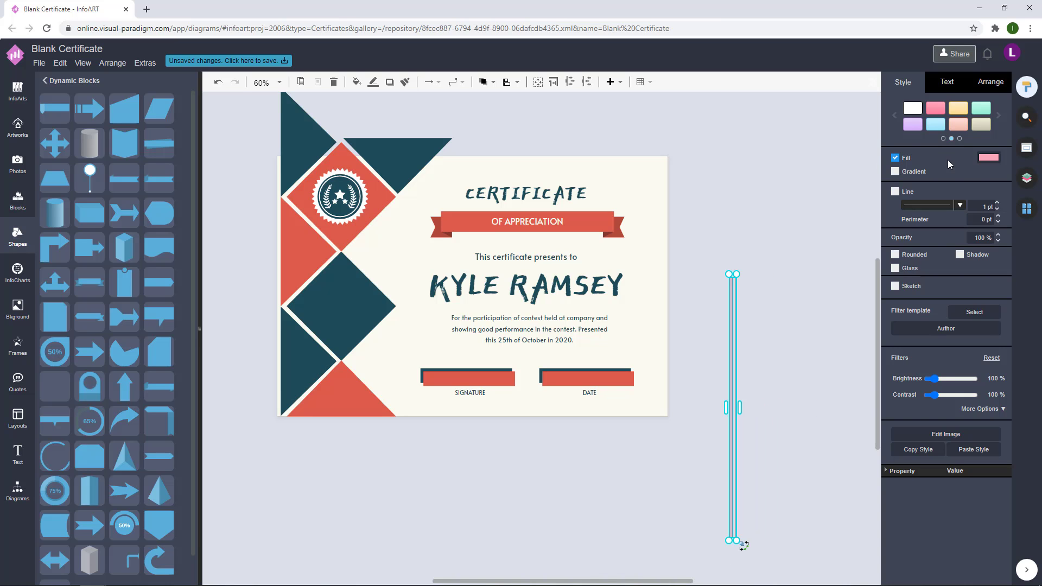
pyautogui.click(803, 333)
pyautogui.click(735, 341)
pyautogui.click(988, 157)
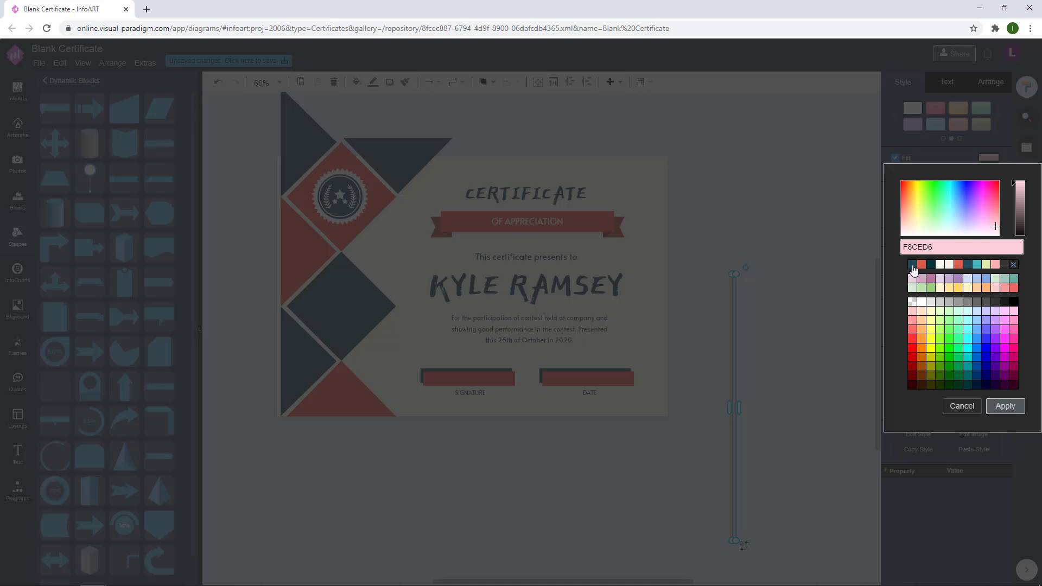
pyautogui.click(912, 265)
pyautogui.click(996, 413)
# Step: Recolour the bar coral red and place it along the certificate's right edge
pyautogui.click(988, 157)
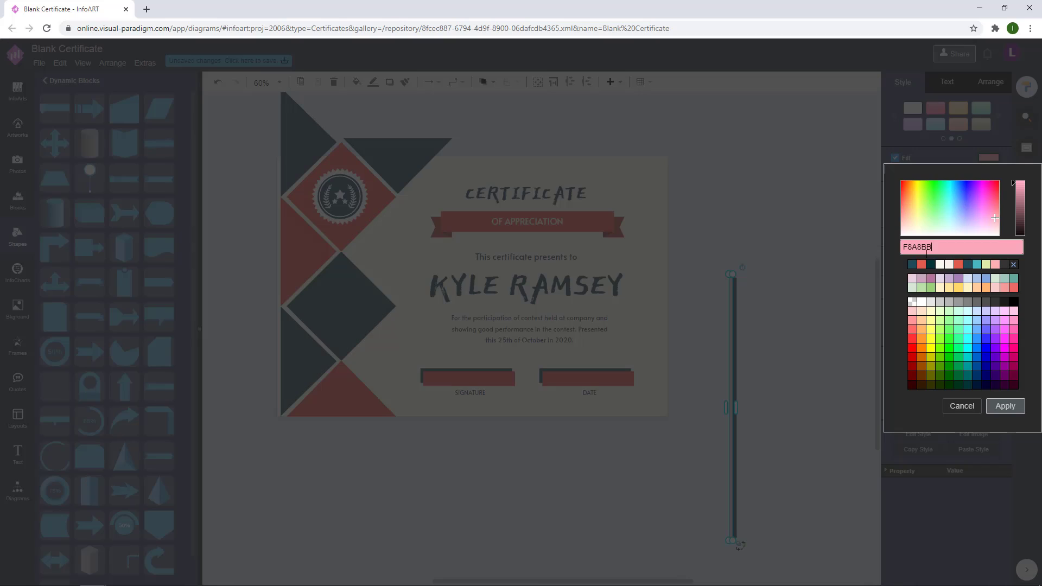
pyautogui.click(921, 265)
pyautogui.click(1004, 413)
pyautogui.click(734, 357)
pyautogui.moveTo(734, 357); pyautogui.dragTo(660, 238)
pyautogui.click(767, 230)
# Step: Nudge the central title, ribbon, name and body text slightly left
pyautogui.moveTo(637, 462); pyautogui.dragTo(384, 134)
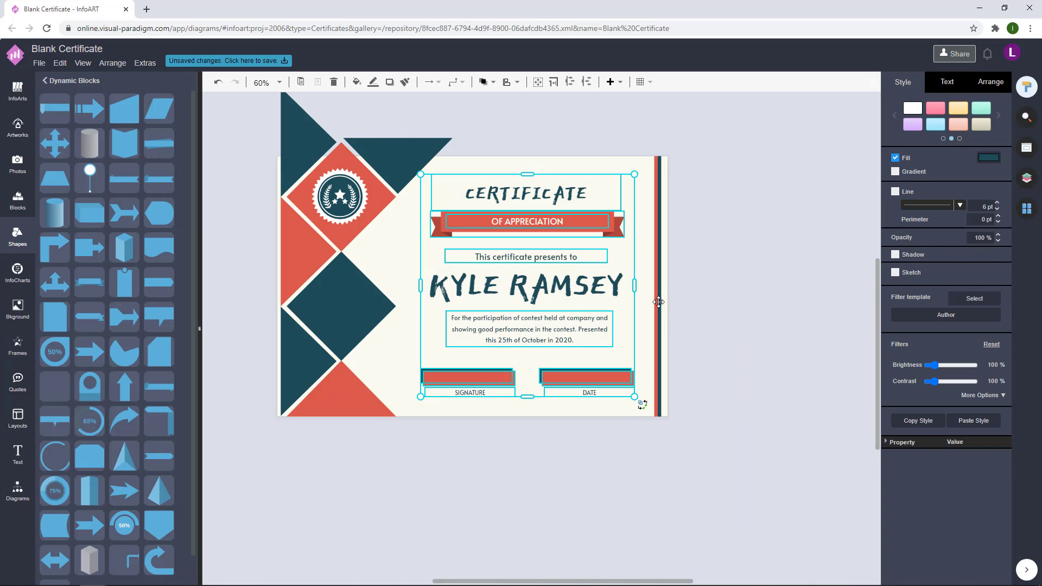
pyautogui.press('Left')
pyautogui.press('Left')
pyautogui.press('Left')
pyautogui.press('Left')
pyautogui.press('Left')
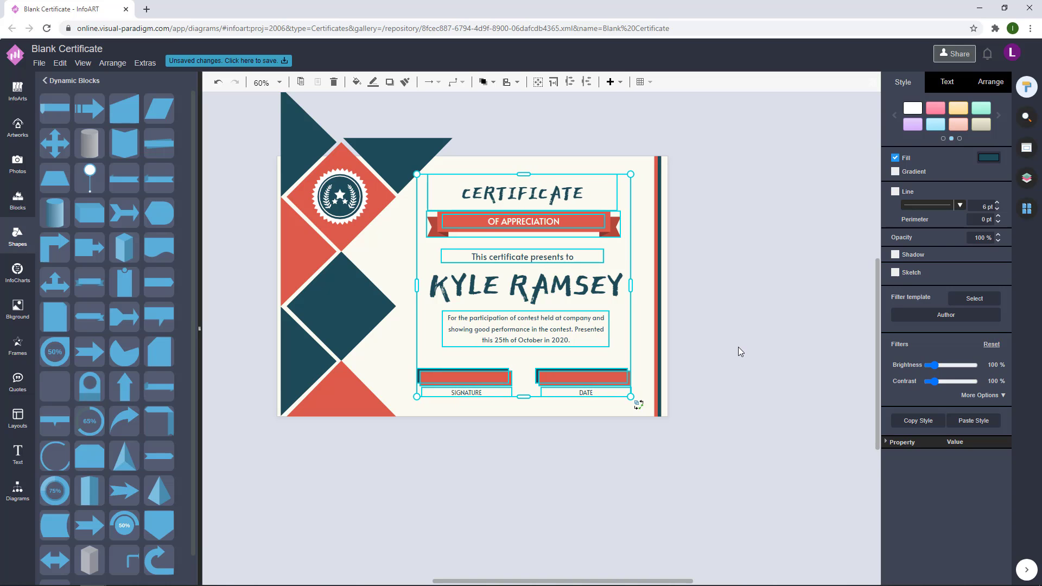
pyautogui.click(520, 276)
pyautogui.press('Left')
pyautogui.press('Left')
pyautogui.press('Left')
pyautogui.press('Left')
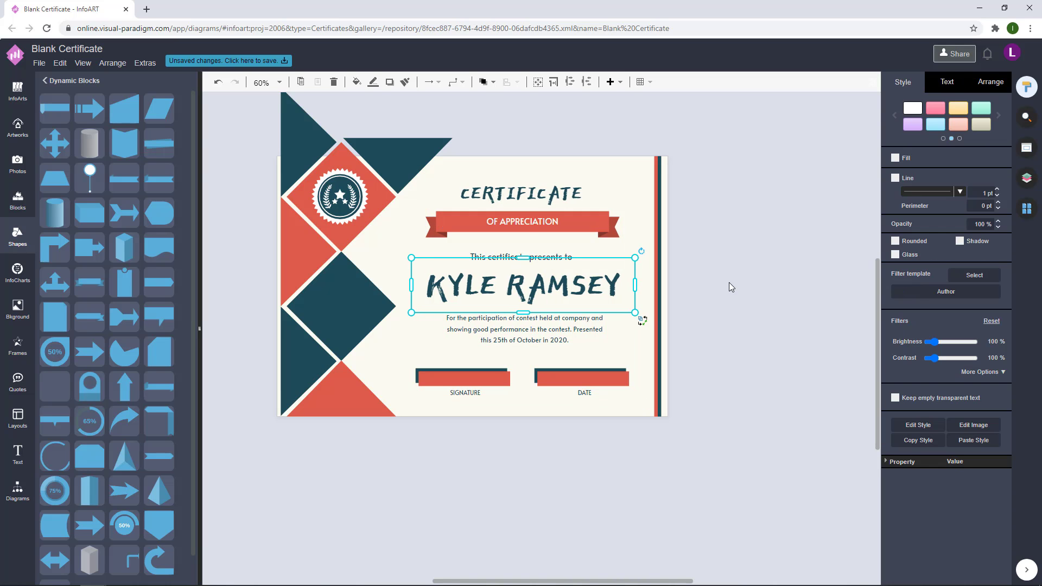
pyautogui.keyDown('shift'); pyautogui.click(542, 329); pyautogui.keyUp('shift')
pyautogui.keyDown('shift'); pyautogui.click(554, 256); pyautogui.keyUp('shift')
pyautogui.keyDown('shift'); pyautogui.click(536, 221); pyautogui.keyUp('shift')
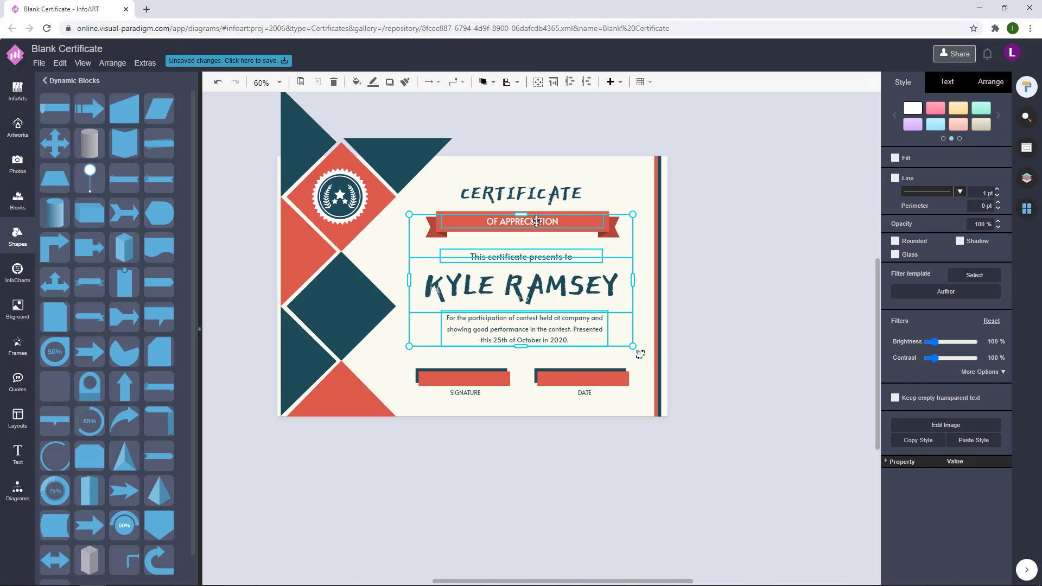
pyautogui.keyDown('shift'); pyautogui.click(567, 195); pyautogui.keyUp('shift')
pyautogui.click(990, 82)
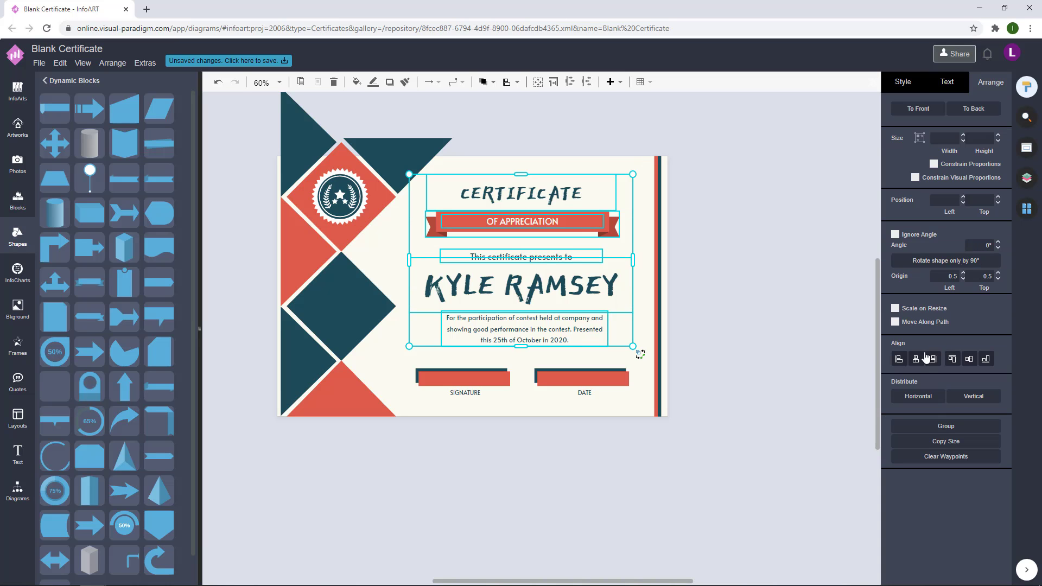
pyautogui.click(728, 225)
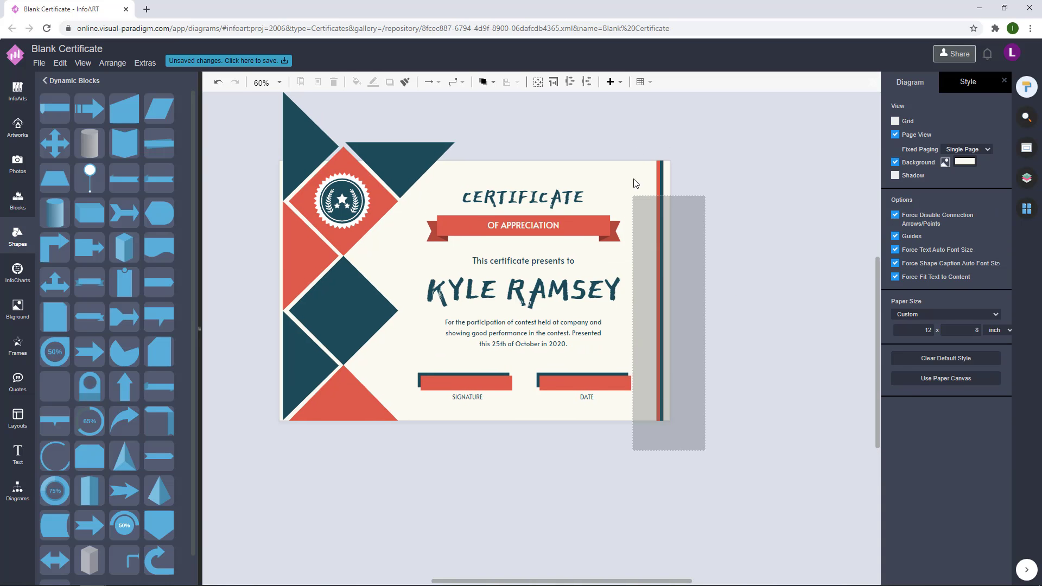
# Step: Check the stripe, central text, banner and signature bars by selecting them
pyautogui.click(663, 294)
pyautogui.click(747, 246)
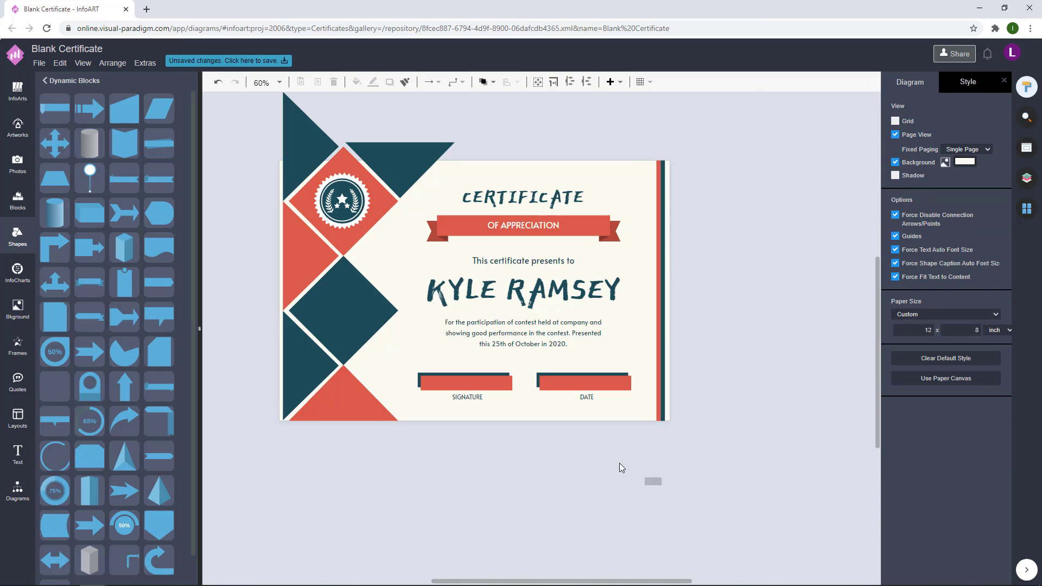
pyautogui.moveTo(661, 484); pyautogui.dragTo(392, 155)
pyautogui.moveTo(646, 468); pyautogui.dragTo(390, 139)
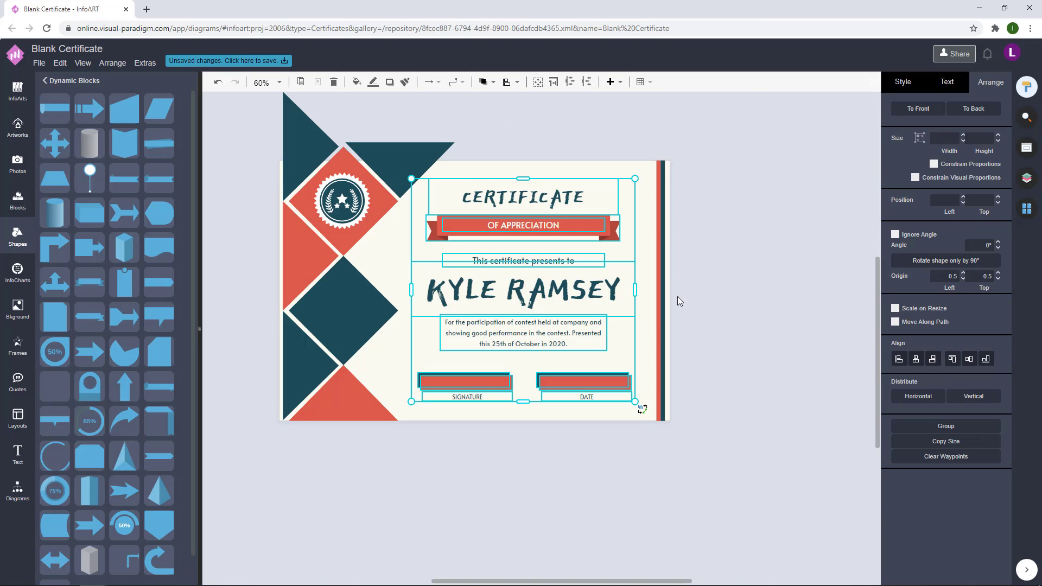
pyautogui.click(734, 294)
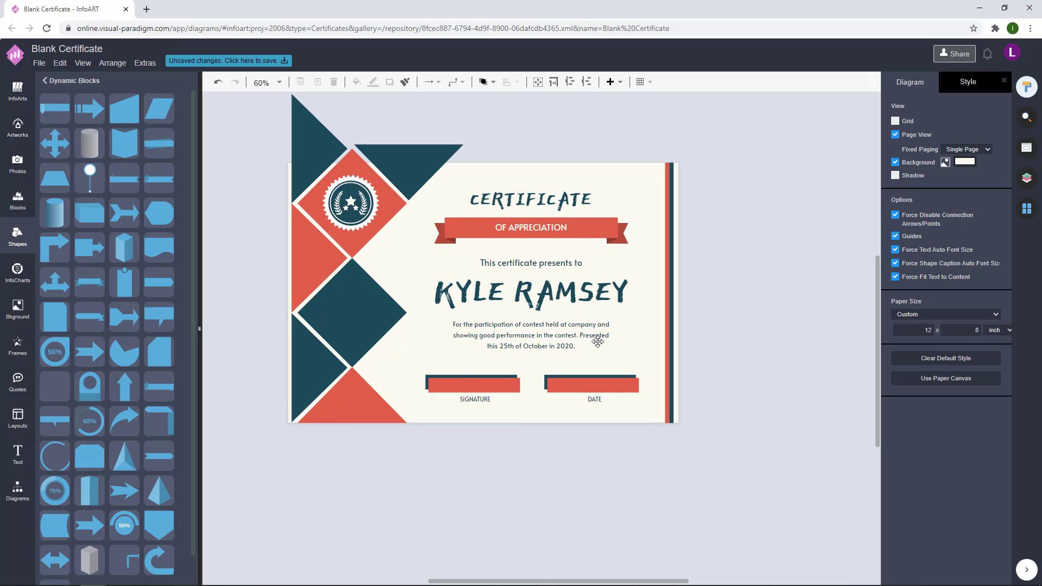
pyautogui.click(570, 213)
pyautogui.click(746, 212)
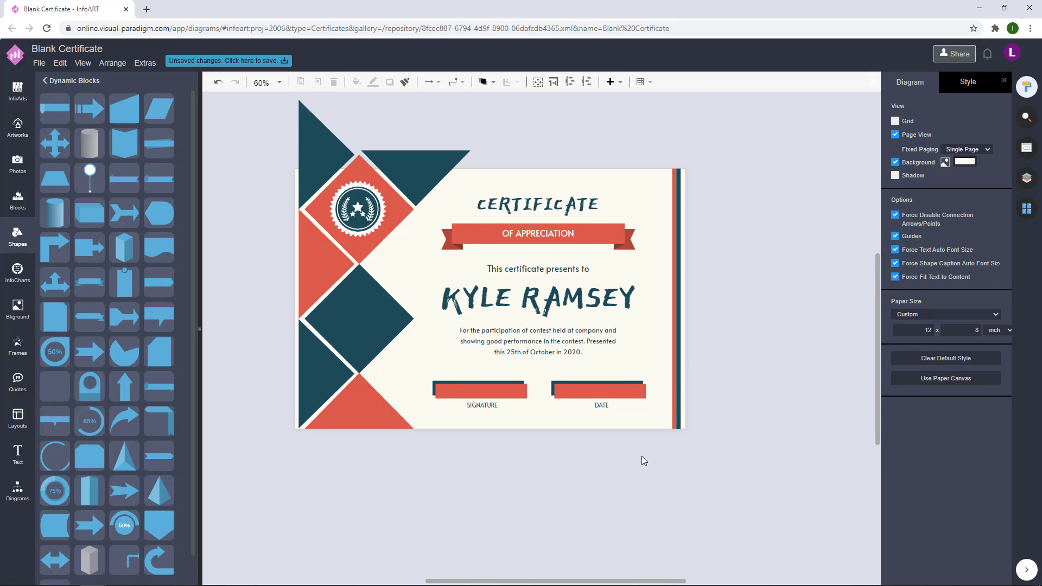
pyautogui.moveTo(411, 363); pyautogui.dragTo(679, 467)
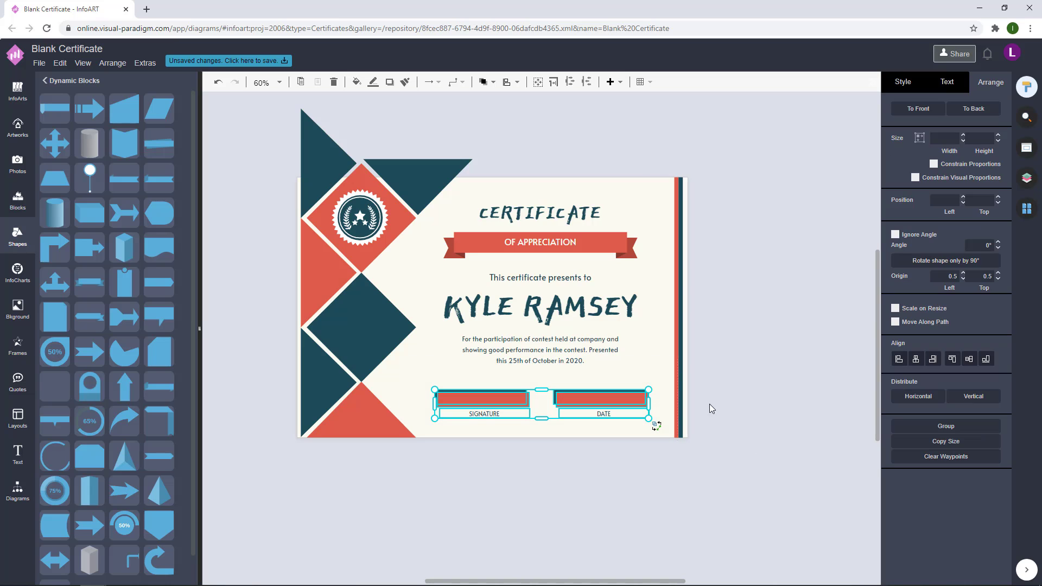
pyautogui.click(757, 330)
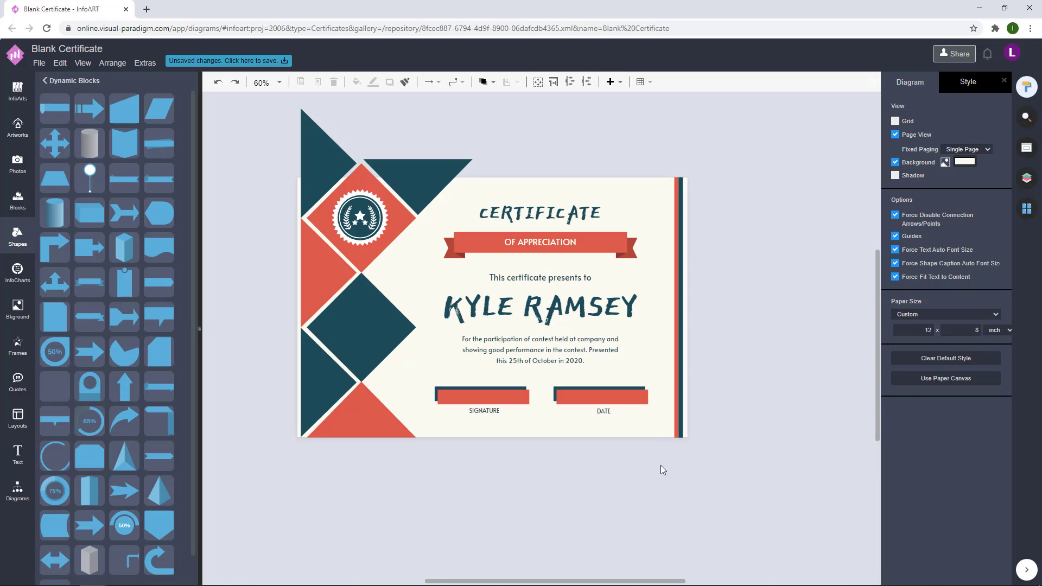
pyautogui.moveTo(661, 468); pyautogui.dragTo(406, 188)
pyautogui.click(747, 252)
pyautogui.scroll(-1, 747, 252)
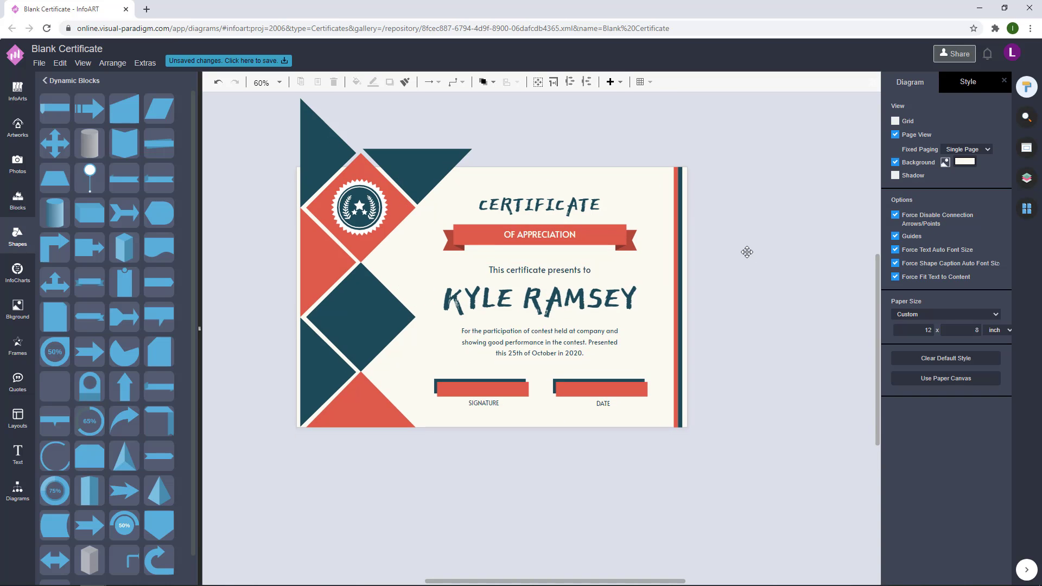
pyautogui.scroll(1, 783, 144)
pyautogui.moveTo(365, 213); pyautogui.dragTo(366, 324)
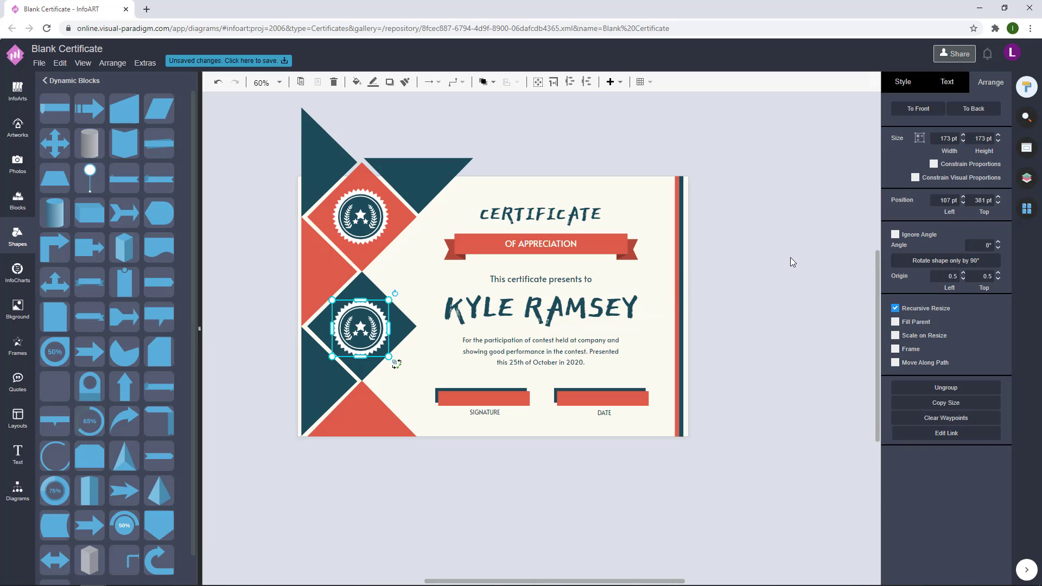
pyautogui.hotkey('ctrl', 'z')
pyautogui.moveTo(772, 283)
pyautogui.mouseDown()
pyautogui.moveTo(786, 274)
pyautogui.moveTo(769, 271)
pyautogui.mouseUp()
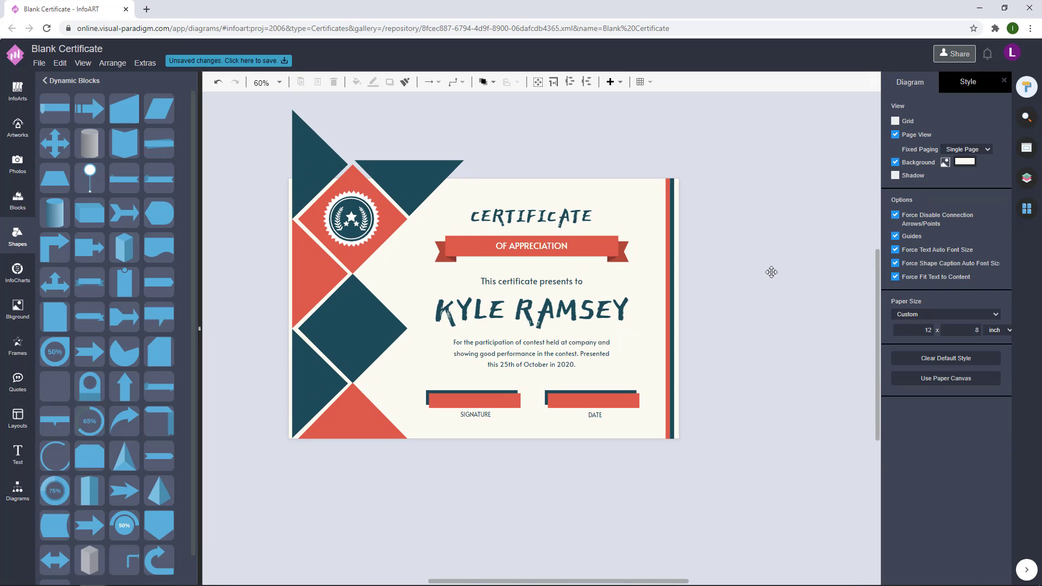
# Step: Save the certificate to VP Online as 'Red And Blue Squares Pattern Certificate'
pyautogui.click(256, 62)
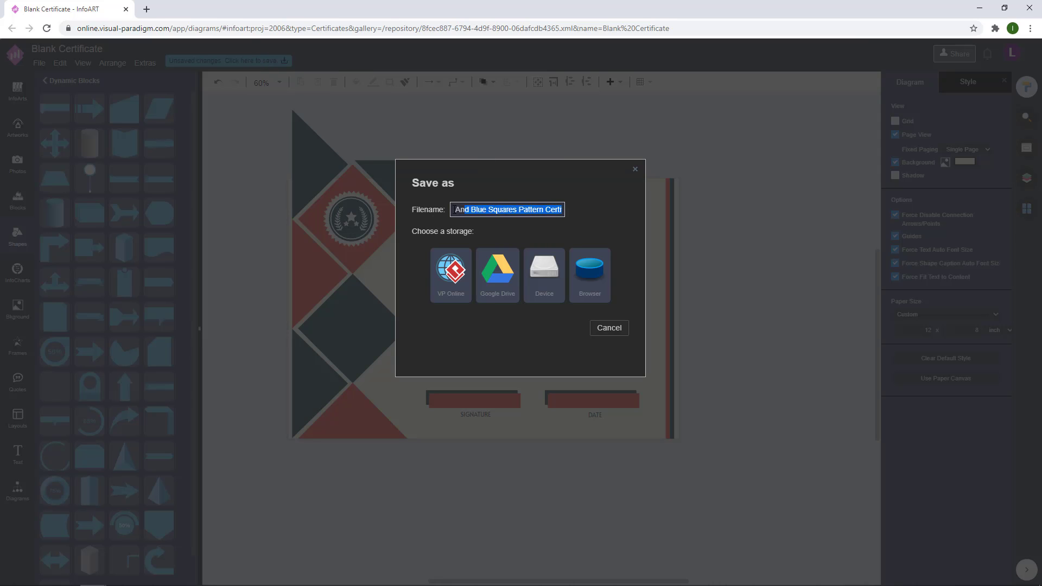
pyautogui.click(456, 252)
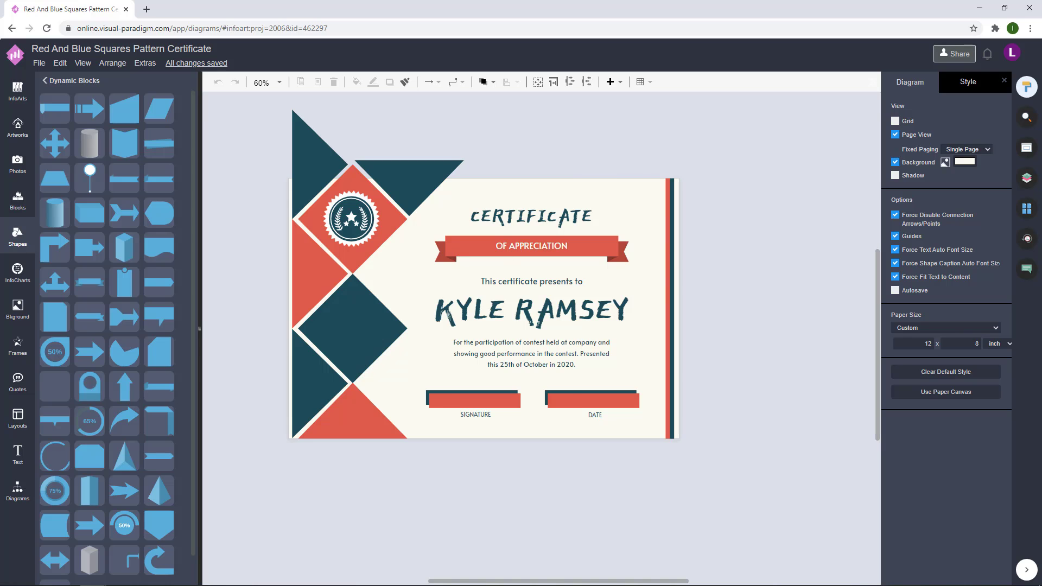